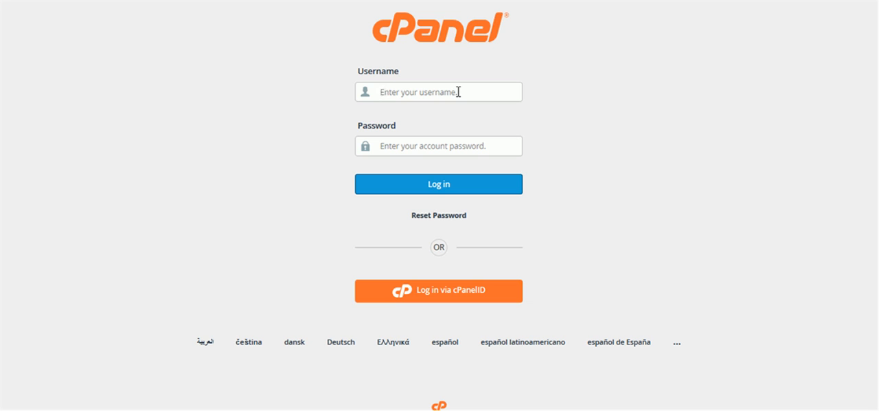
# Log in to cPanel with the account username and account password, and decline saving the login in the browser
pyautogui.click(458, 91)
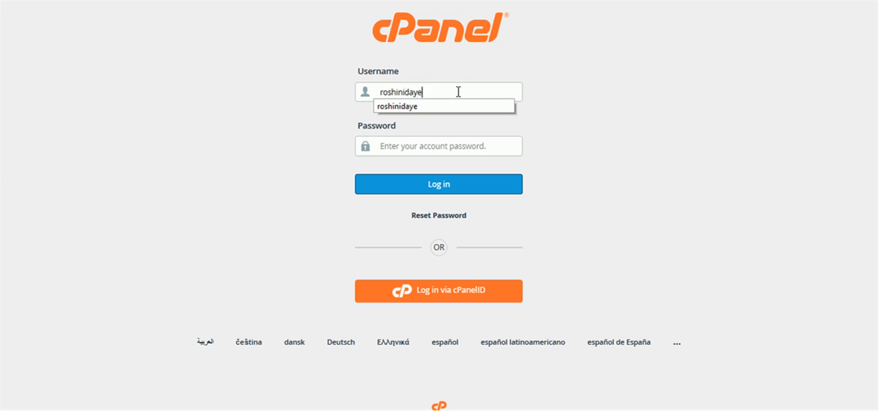
pyautogui.press('Tab')
pyautogui.write('•')
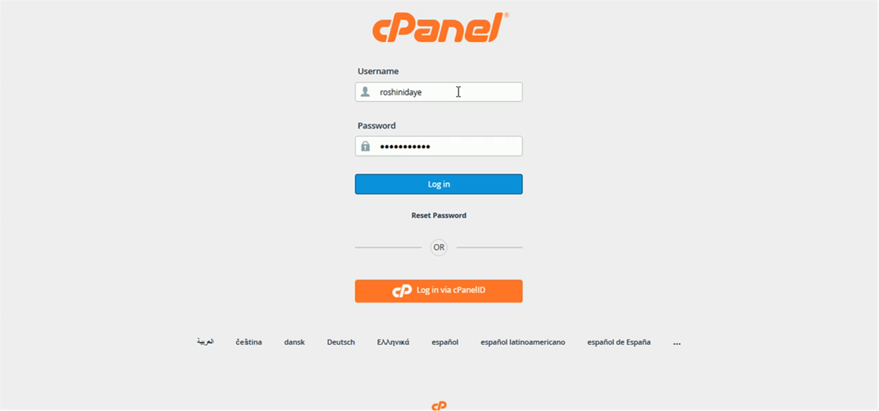
pyautogui.click(442, 187)
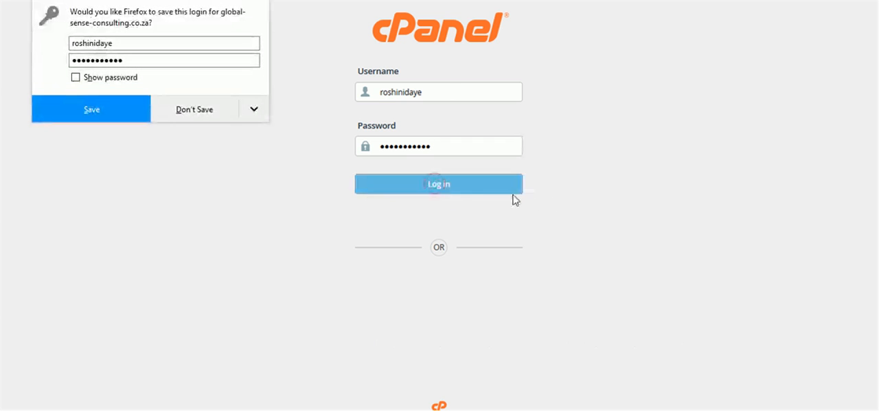
pyautogui.click(191, 111)
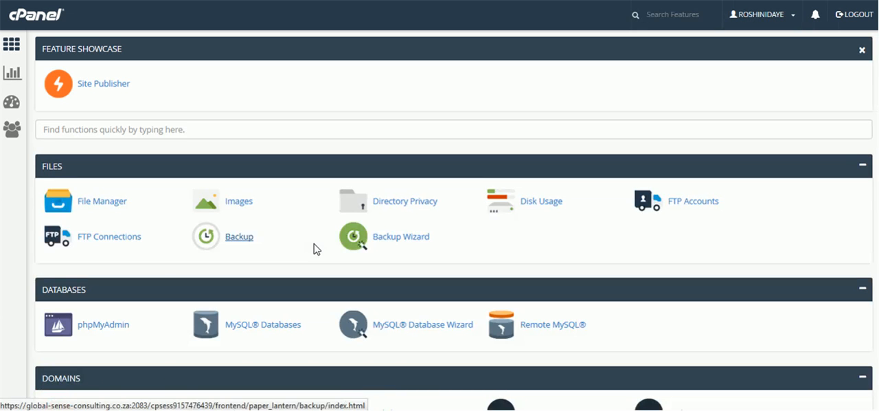
# Open the Softaculous Apps Installer from the Software section of the cPanel home page
pyautogui.scroll(-2, 314, 249)
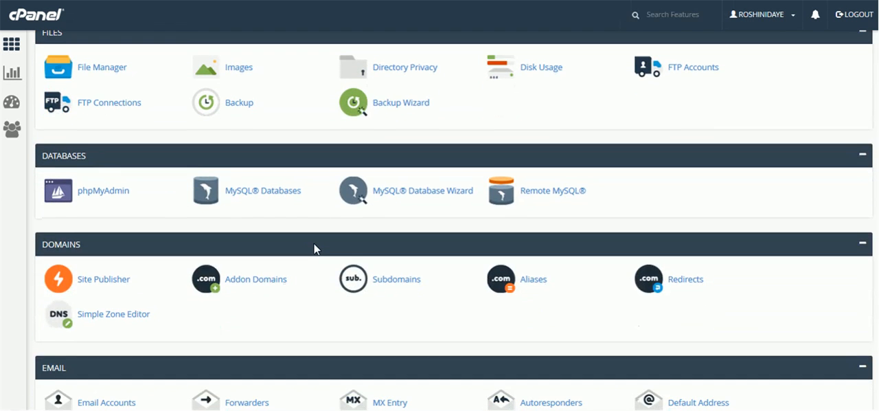
pyautogui.scroll(-2, 314, 243)
pyautogui.scroll(4, 314, 243)
pyautogui.scroll(-2, 147, 212)
pyautogui.scroll(-3, 147, 212)
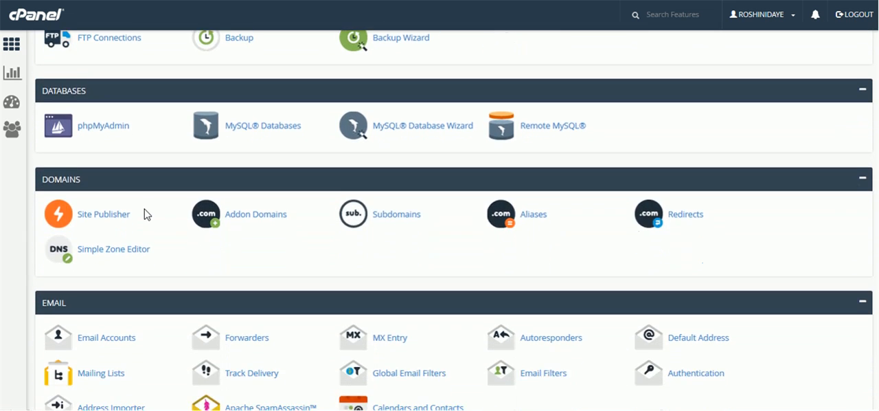
pyautogui.scroll(-7, 144, 213)
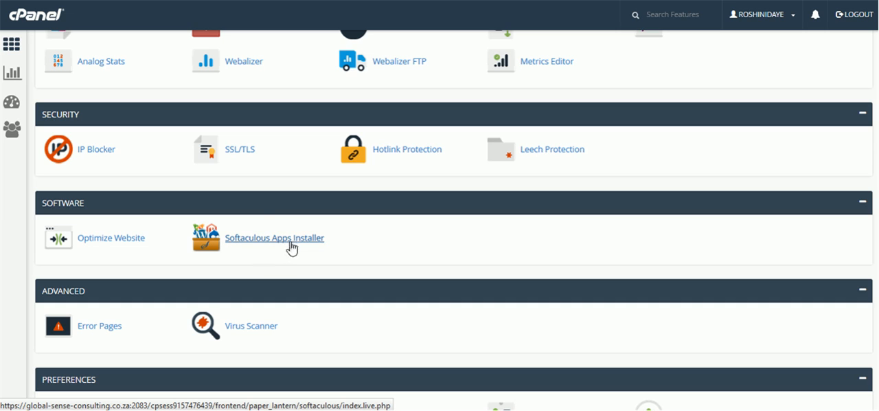
pyautogui.click(271, 239)
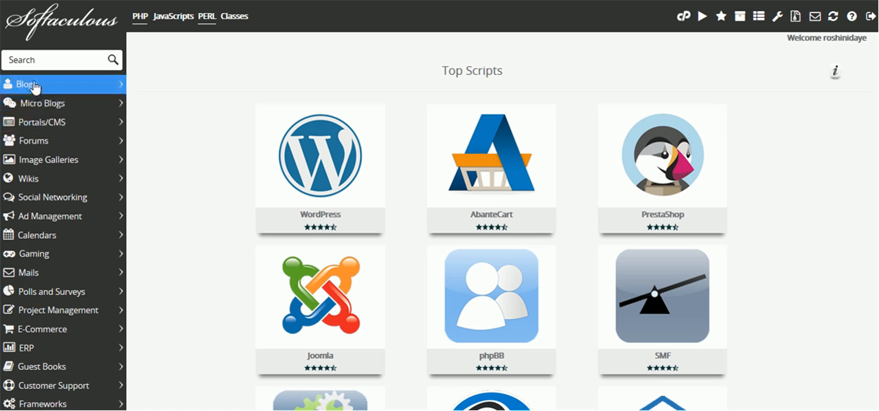
# Look over the Softaculous top scripts, return to the cPanel home page and browse the installer's script categories
pyautogui.scroll(-4, 55, 360)
pyautogui.scroll(4, 43, 293)
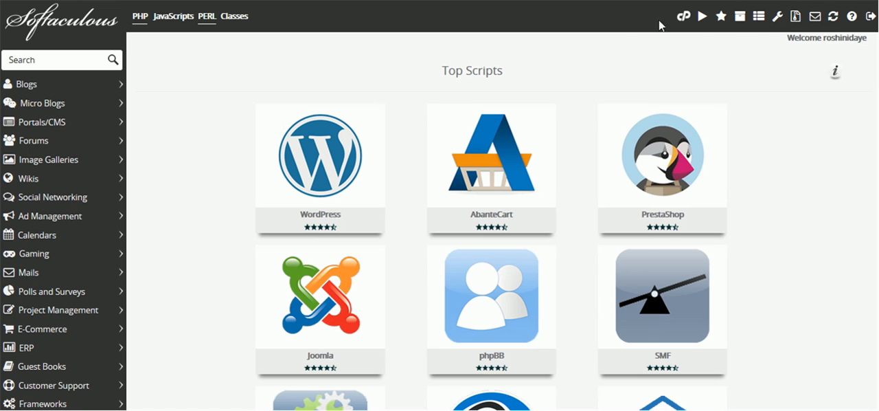
pyautogui.moveTo(511, 155)
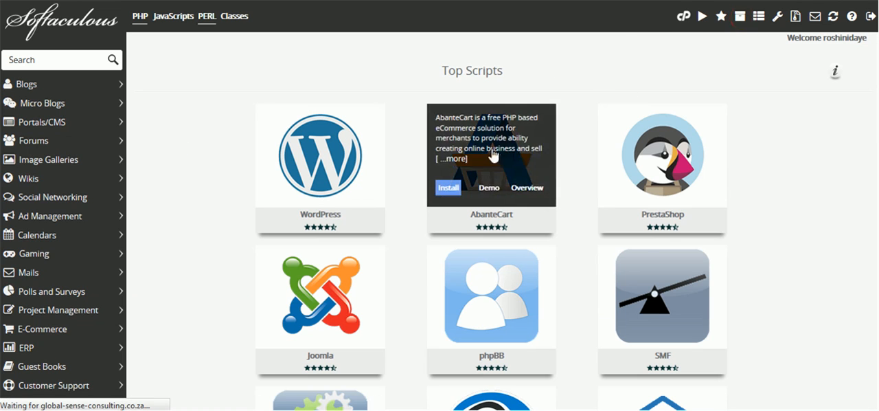
pyautogui.click(683, 16)
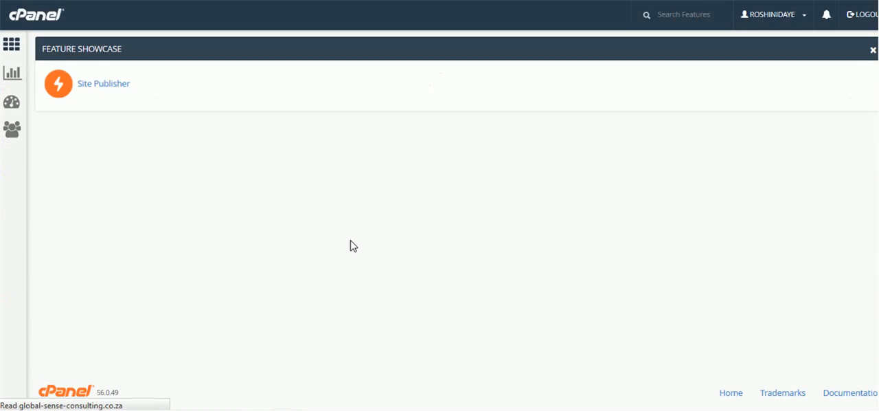
pyautogui.scroll(-15, 337, 232)
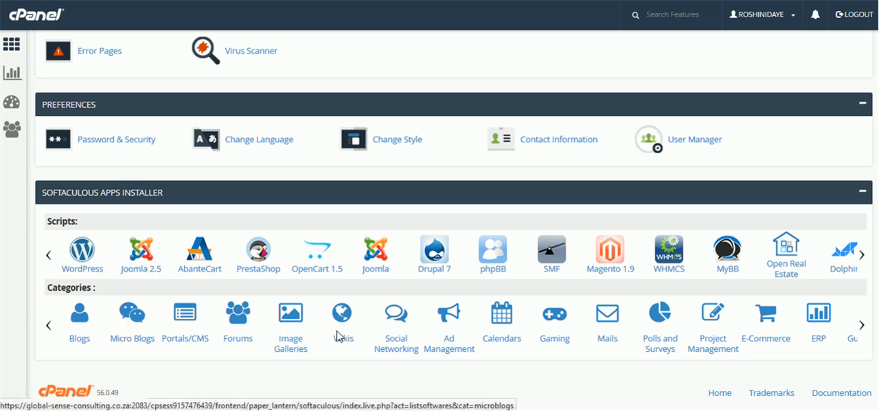
pyautogui.click(863, 326)
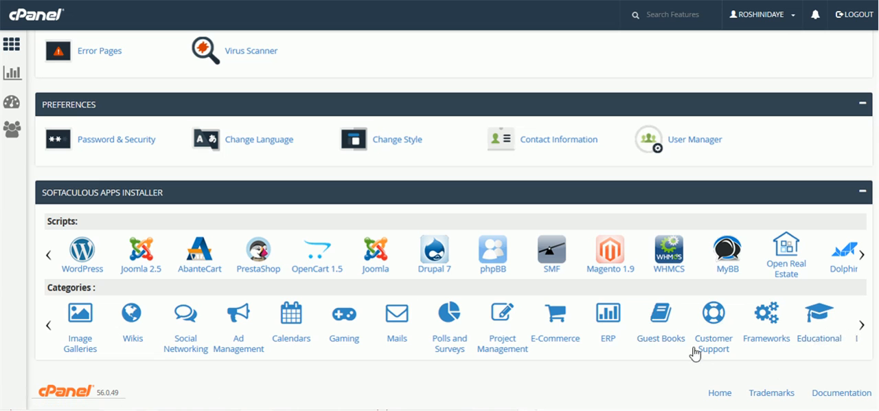
# Reopen the Softaculous Apps Installer and open the installation form for WordPress
pyautogui.scroll(4, 486, 282)
pyautogui.scroll(3, 486, 282)
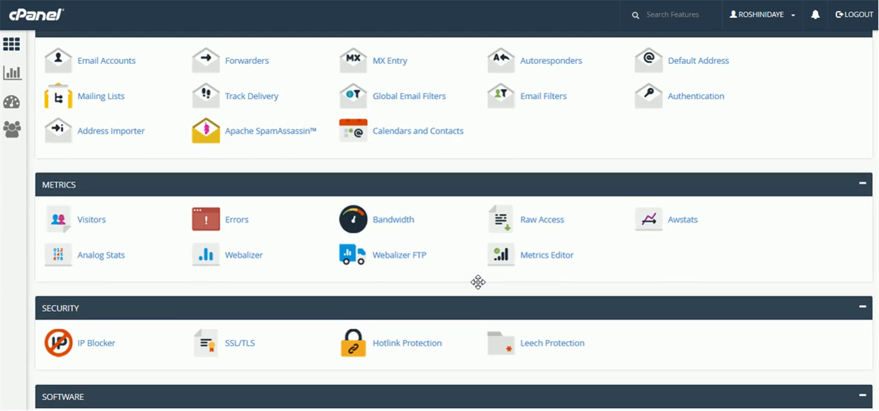
pyautogui.scroll(-2, 476, 281)
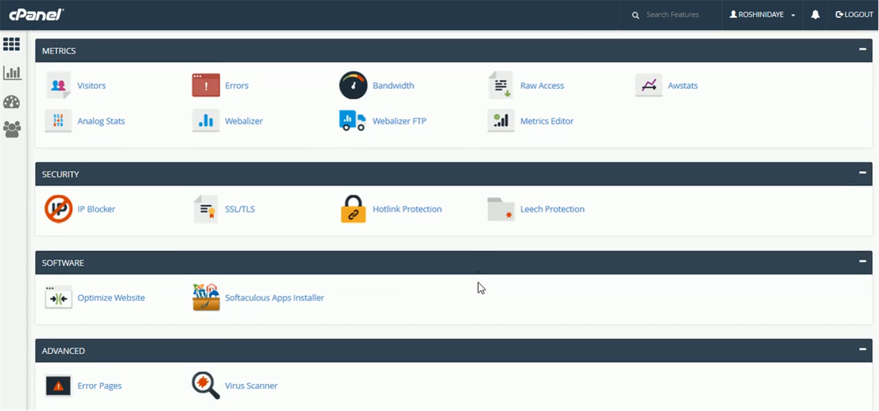
pyautogui.click(299, 302)
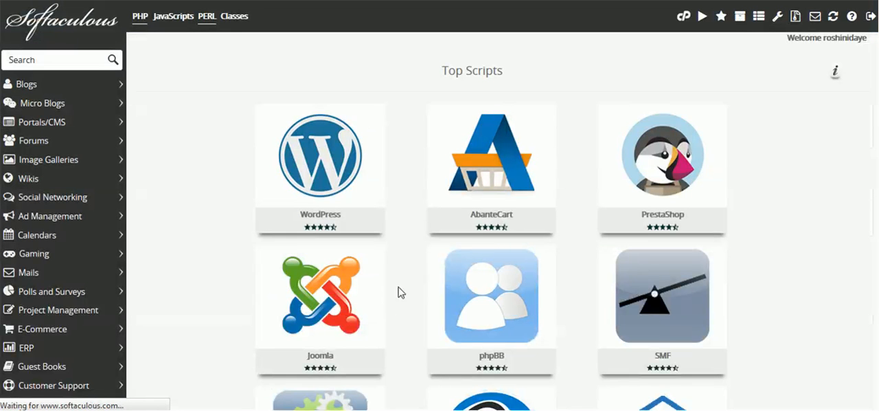
pyautogui.moveTo(321, 179)
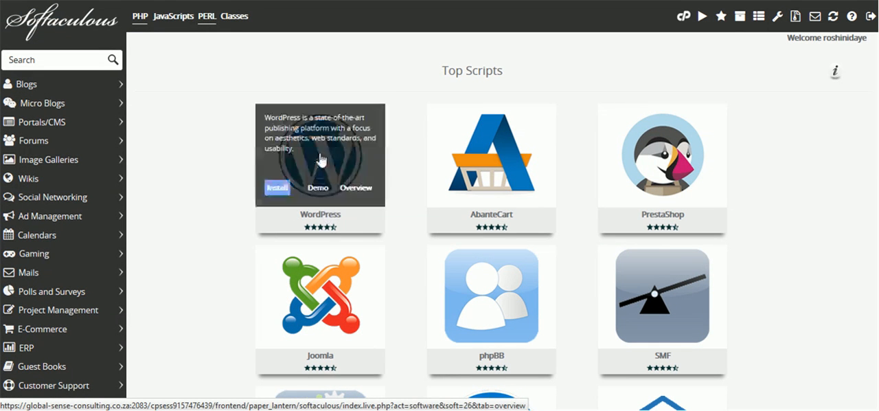
pyautogui.click(276, 188)
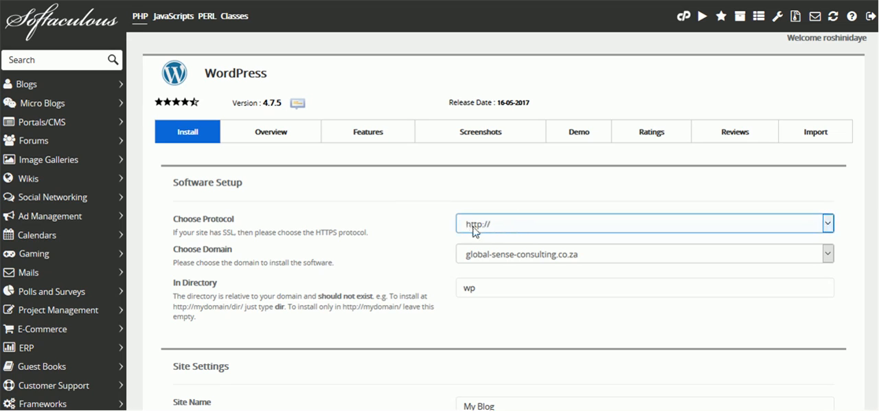
pyautogui.click(511, 225)
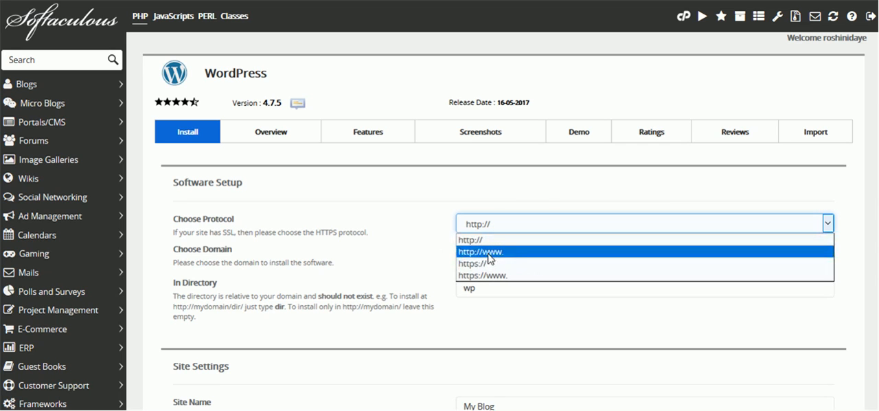
pyautogui.click(500, 228)
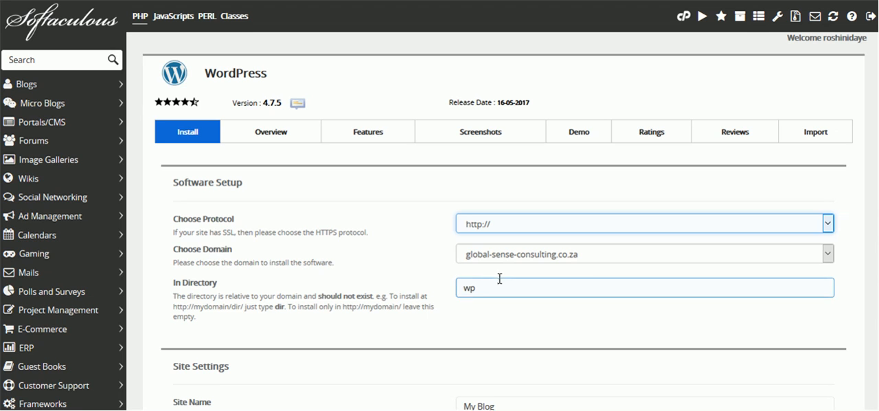
pyautogui.scroll(-1, 364, 284)
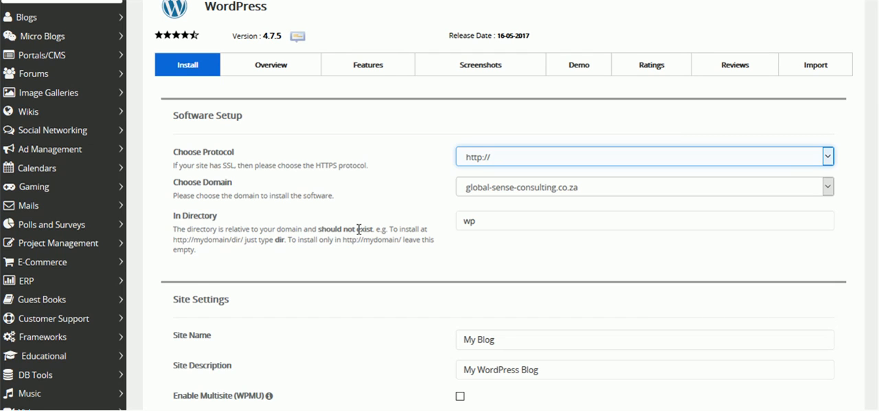
pyautogui.click(481, 221)
pyautogui.moveTo(483, 221); pyautogui.dragTo(445, 223)
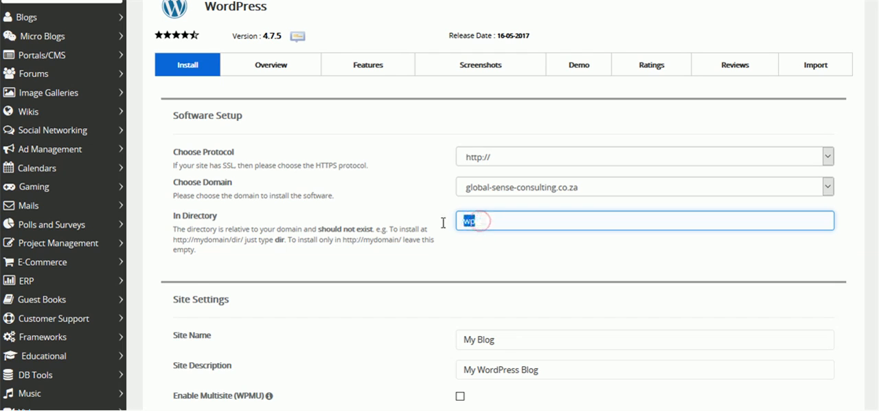
pyautogui.click(466, 222)
pyautogui.moveTo(462, 222); pyautogui.dragTo(478, 221)
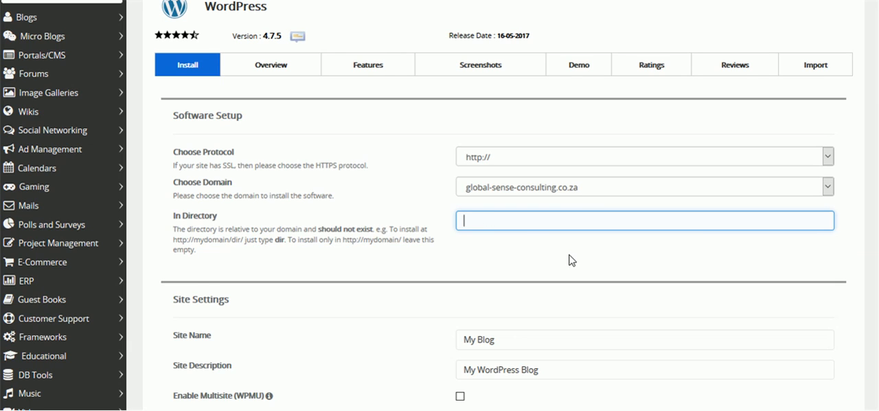
pyautogui.click(468, 222)
pyautogui.click(533, 221)
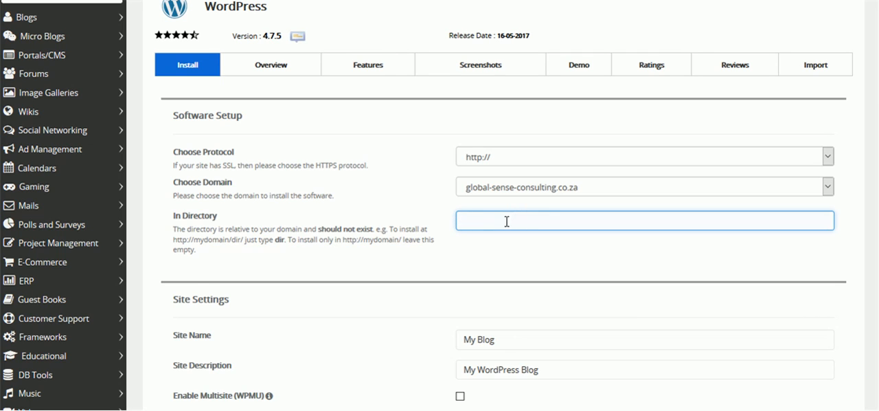
pyautogui.click(503, 221)
pyautogui.click(503, 221)
pyautogui.click(503, 221)
pyautogui.click(502, 221)
# Set the Site Name to "Global Sense Business Consulting" in the WordPress site settings
pyautogui.scroll(-2, 465, 253)
pyautogui.moveTo(502, 206); pyautogui.dragTo(273, 181)
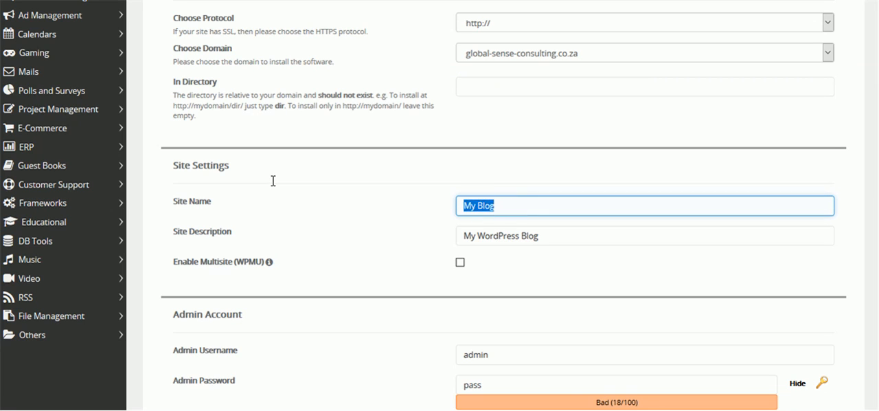
pyautogui.write('Global Sen')
pyautogui.write('se')
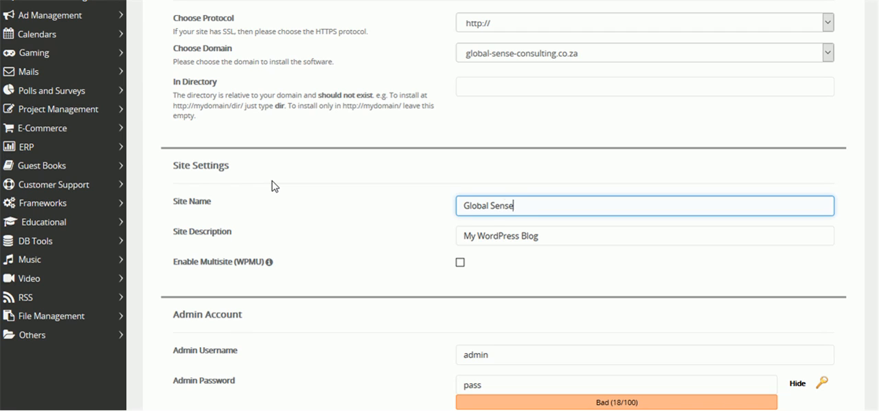
pyautogui.write(' Business Consulting')
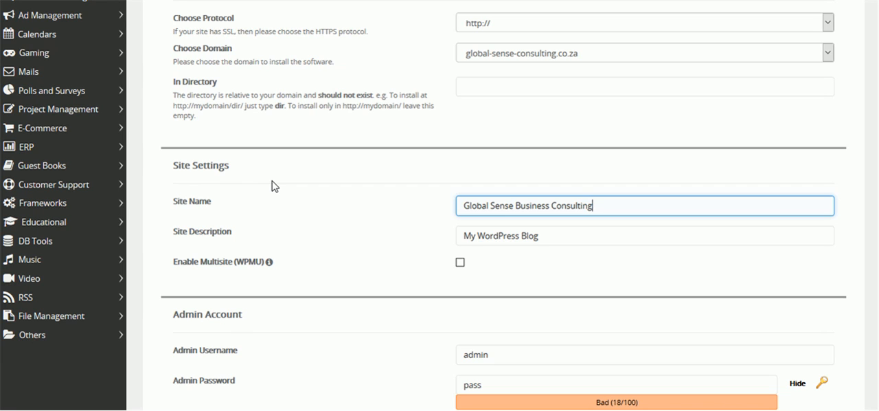
pyautogui.click(272, 184)
pyautogui.click(272, 184)
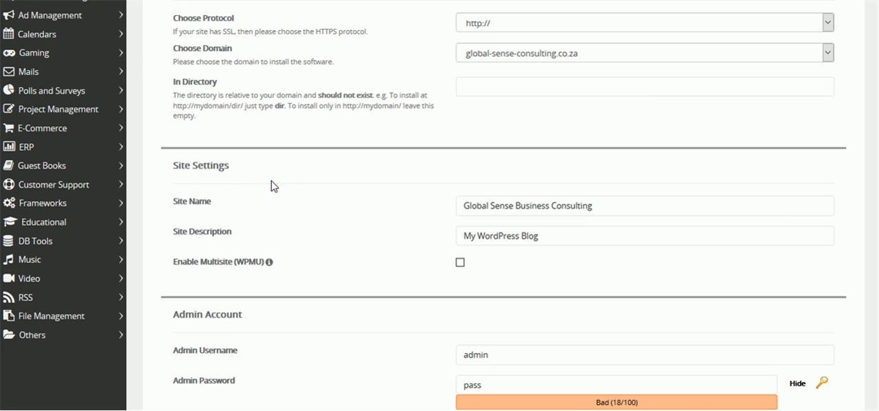
# Replace the default Site Description with "Consumer and Business Reports"
pyautogui.click(602, 205)
pyautogui.click(552, 233)
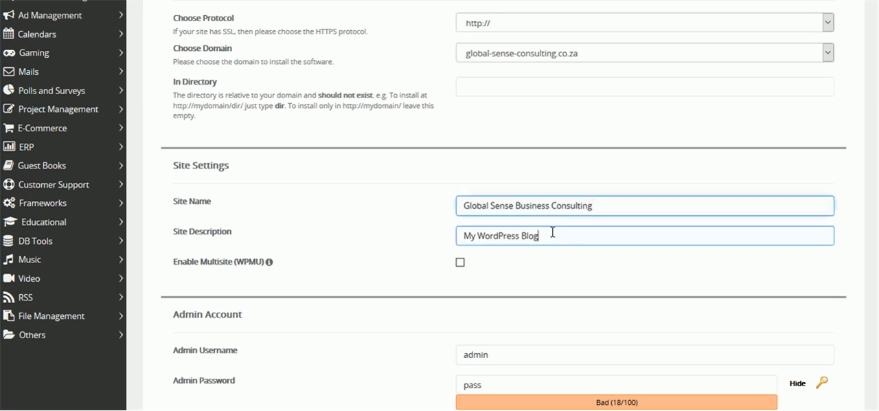
pyautogui.tripleClick(553, 233)
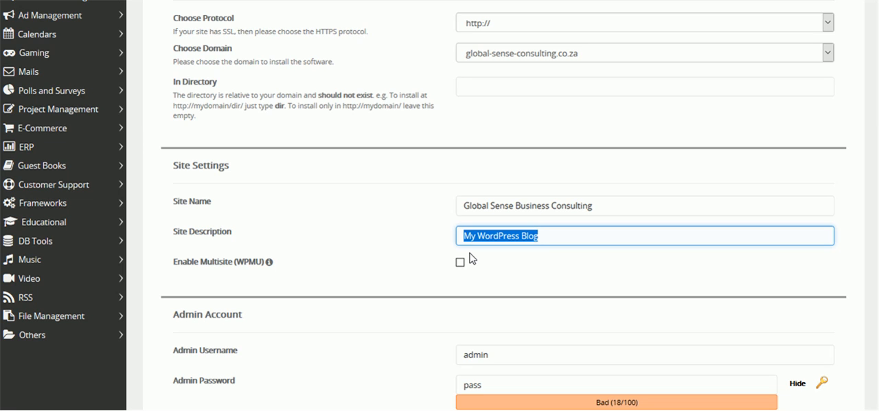
pyautogui.write('Co')
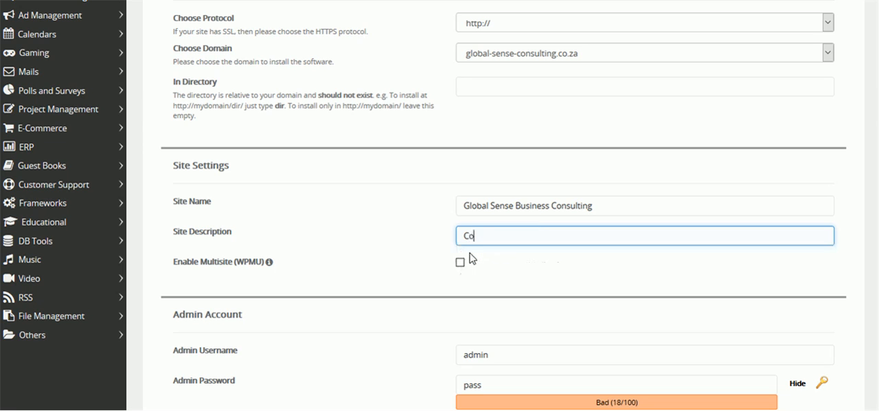
pyautogui.write('nsumer and Bu')
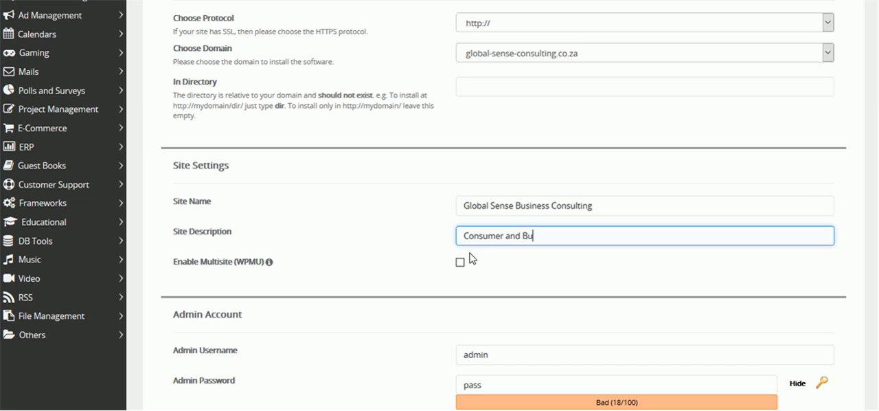
pyautogui.write('siness Reports')
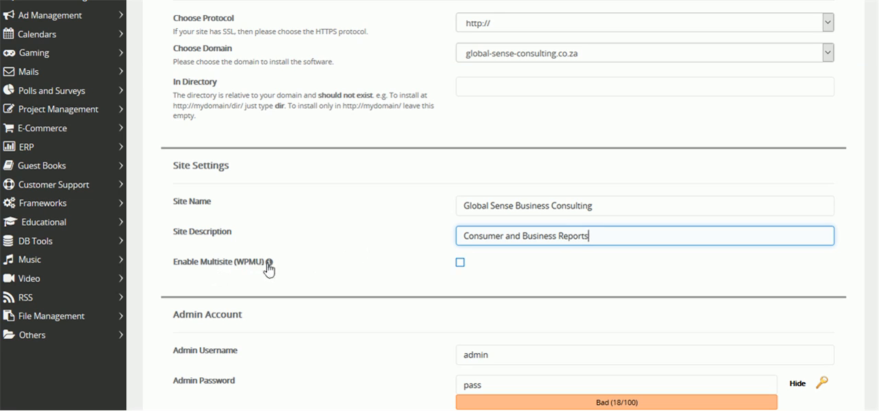
# Replace the default Admin Username in the Admin Account settings with the administrator's full name
pyautogui.moveTo(268, 268)
pyautogui.scroll(-1, 361, 271)
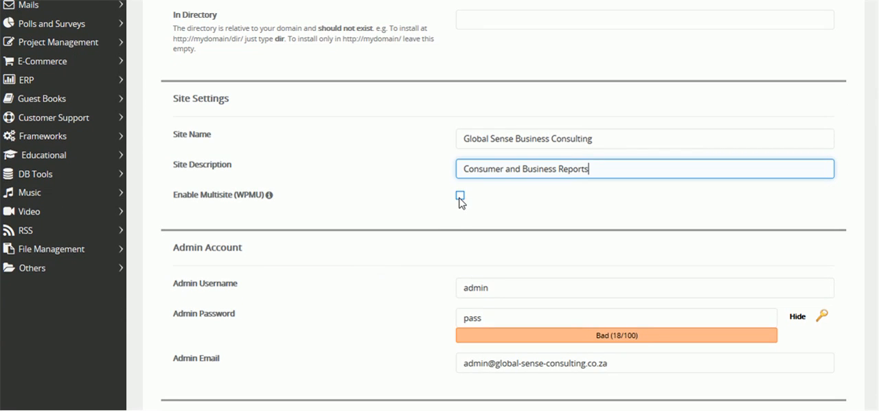
pyautogui.scroll(-1, 402, 271)
pyautogui.click(518, 219)
pyautogui.moveTo(517, 220); pyautogui.dragTo(449, 215)
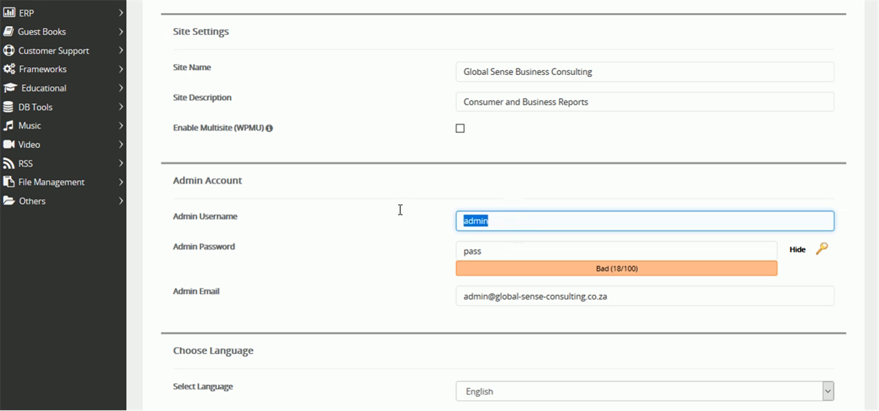
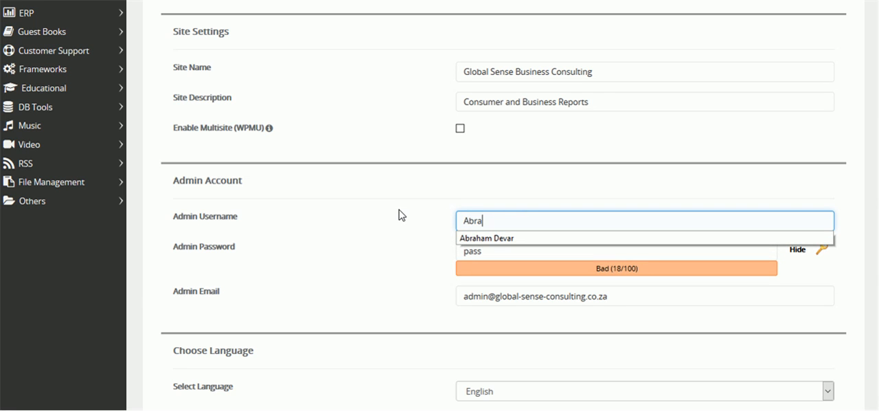
pyautogui.press('Escape')
pyautogui.click(411, 245)
# Mask the Admin Password field and replace the default password with a strong account password
pyautogui.click(796, 249)
pyautogui.moveTo(492, 251); pyautogui.dragTo(337, 234)
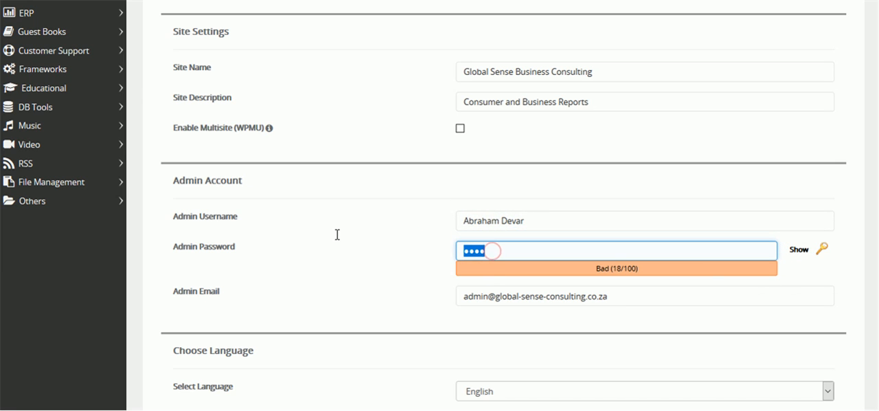
pyautogui.write('******')
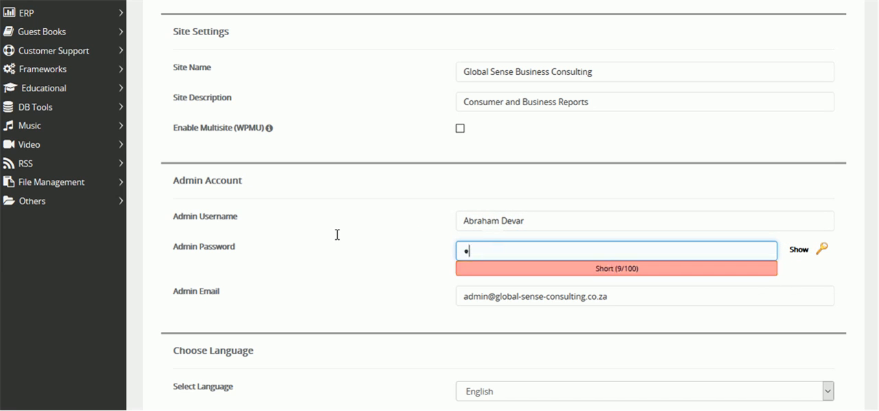
pyautogui.write('*****')
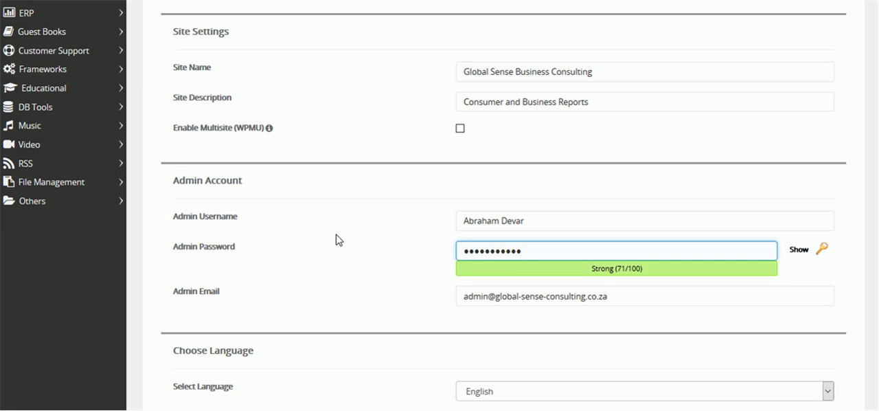
pyautogui.click(376, 283)
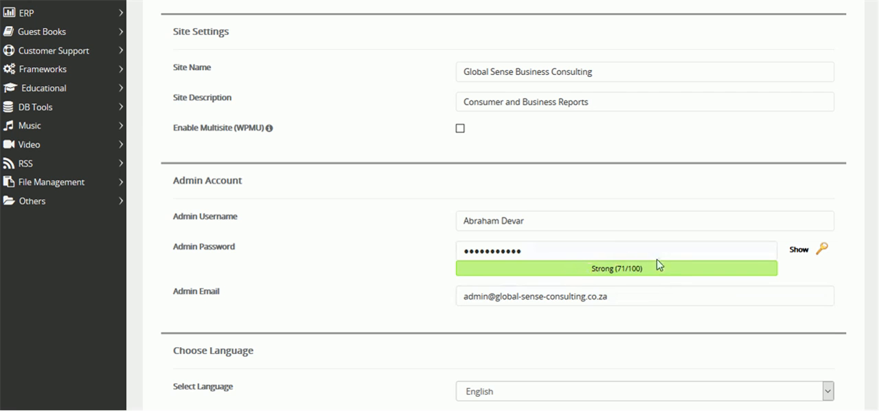
# Review the prefilled Admin Email address without changing it
pyautogui.scroll(-2, 368, 275)
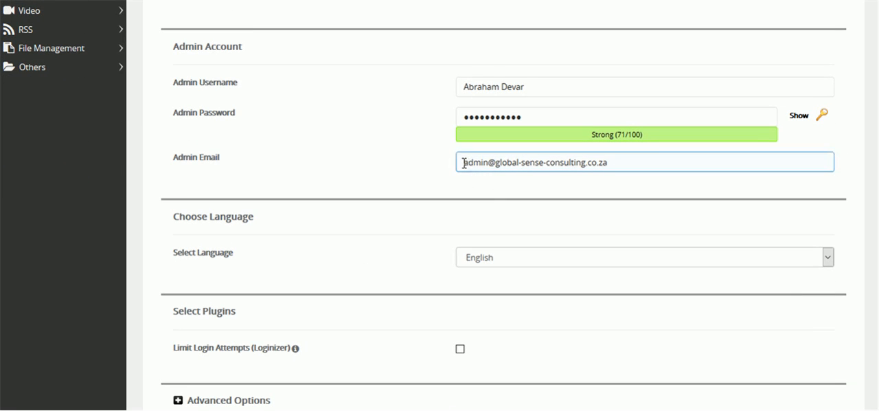
pyautogui.moveTo(465, 163); pyautogui.dragTo(620, 162)
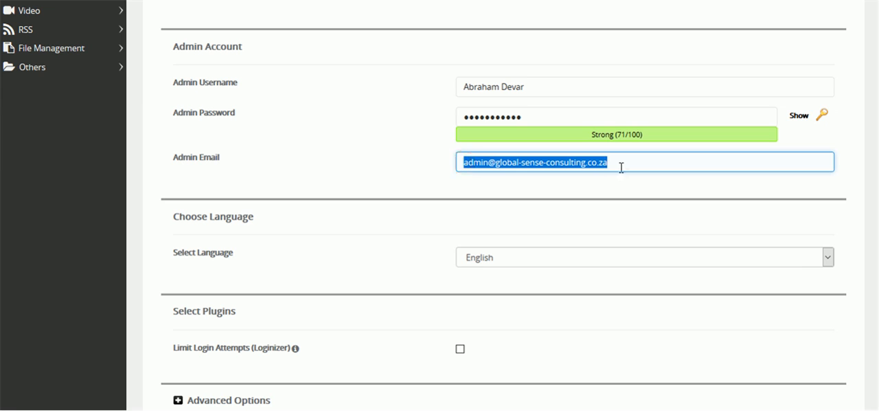
pyautogui.click(422, 174)
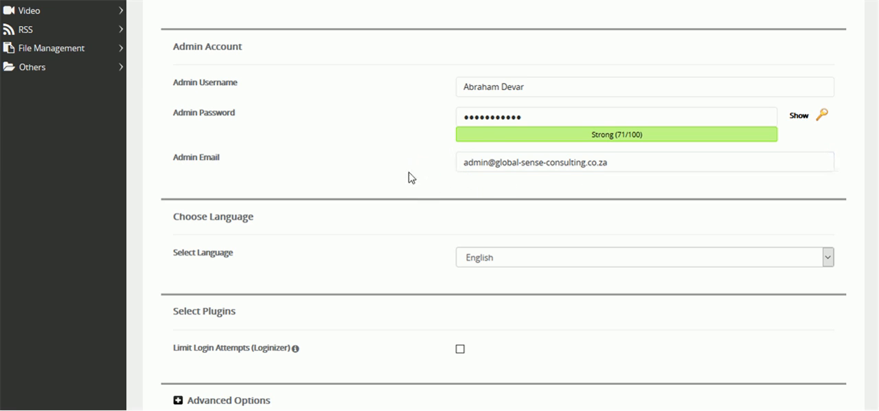
pyautogui.click(485, 168)
pyautogui.click(630, 172)
pyautogui.click(361, 168)
# Keep English as the installation language and enable the Limit Login Attempts (Loginizer) plugin
pyautogui.scroll(-1, 360, 177)
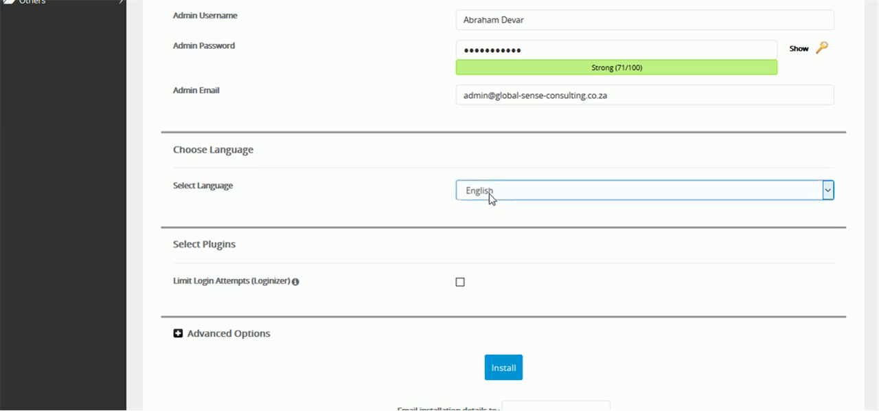
pyautogui.scroll(-1, 371, 203)
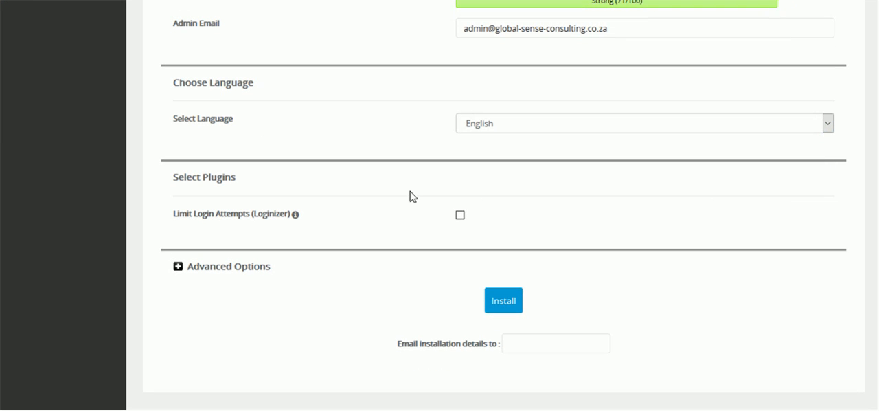
pyautogui.click(523, 126)
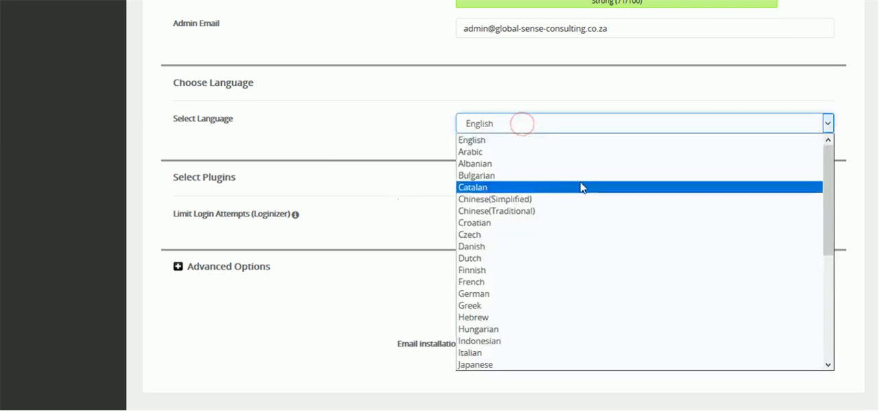
pyautogui.scroll(-5, 581, 189)
pyautogui.scroll(5, 585, 220)
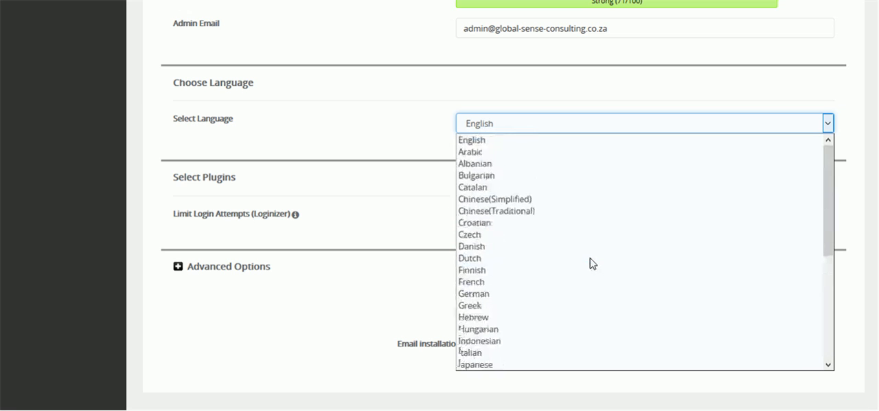
pyautogui.click(562, 126)
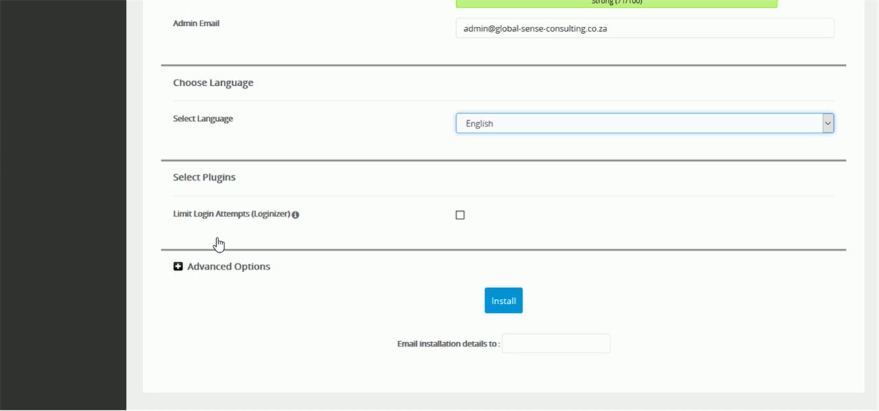
pyautogui.click(460, 215)
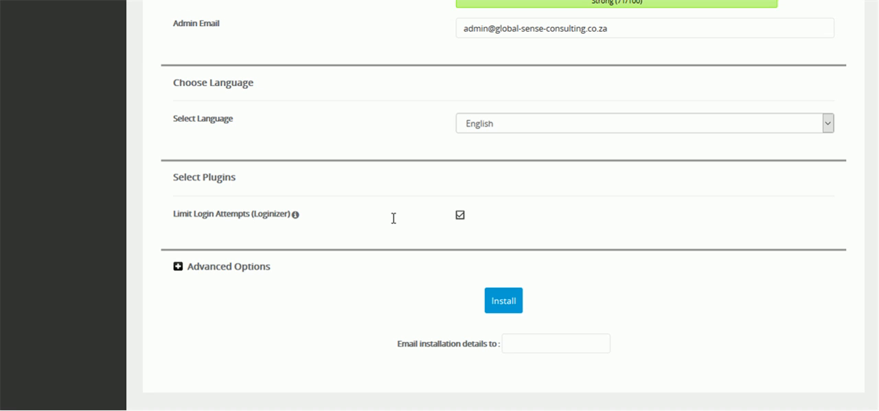
# Expand the Advanced Options and enable automatic upgrades for both WordPress plugins and WordPress themes
pyautogui.click(177, 267)
pyautogui.scroll(-1, 342, 303)
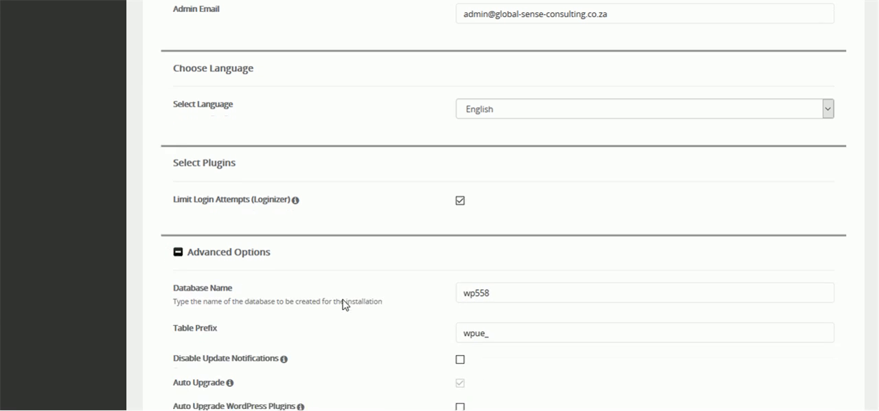
pyautogui.scroll(-1, 300, 267)
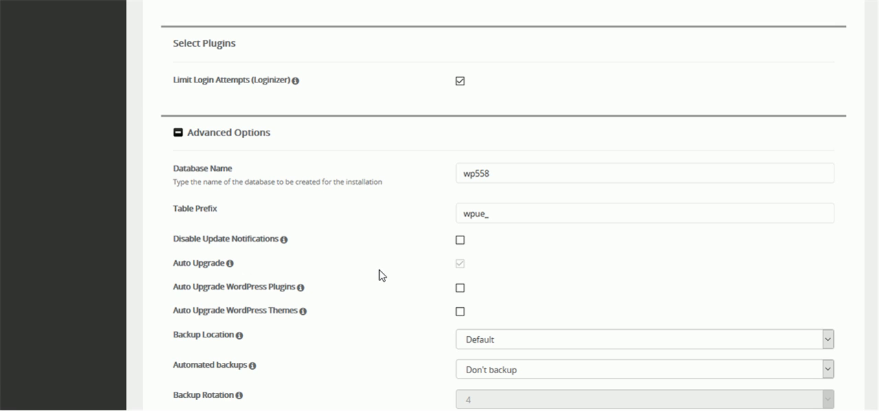
pyautogui.scroll(-1, 382, 275)
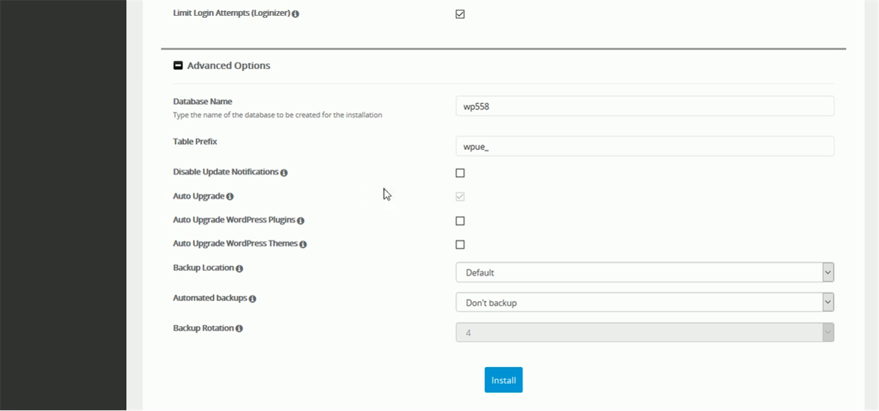
pyautogui.moveTo(285, 180)
pyautogui.moveTo(309, 221)
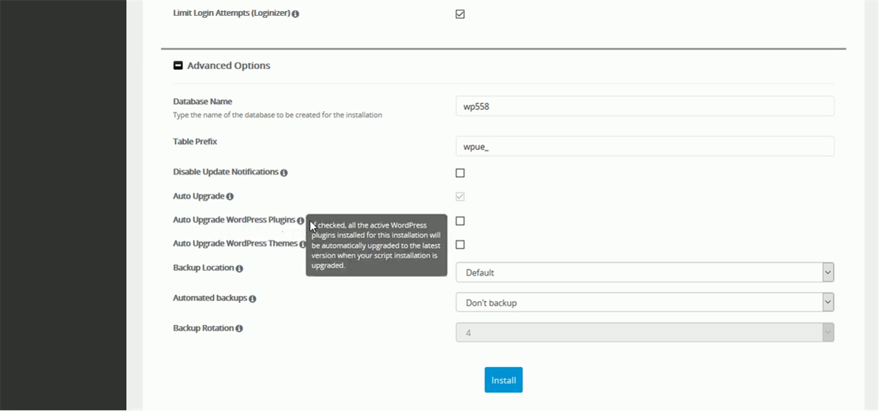
pyautogui.click(460, 220)
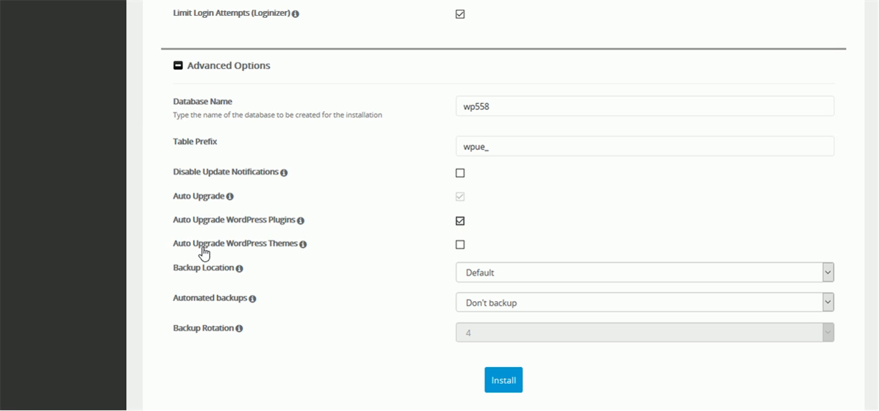
pyautogui.click(461, 244)
pyautogui.click(468, 278)
# Set Automated backups to Once a week and Backup Rotation to 5
pyautogui.scroll(-2, 389, 298)
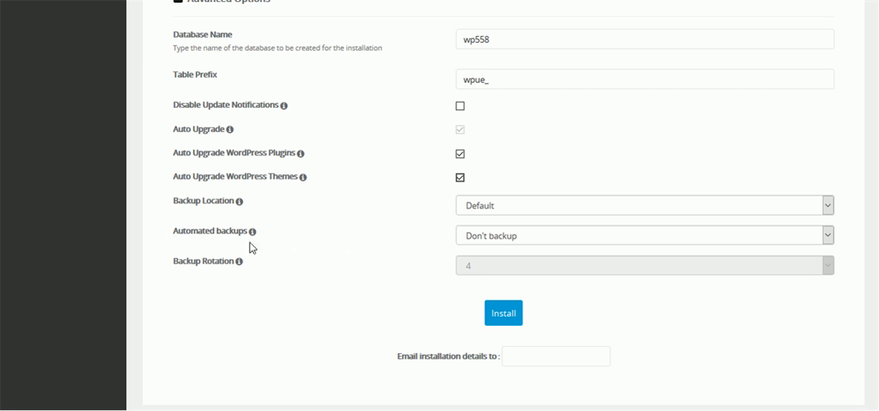
pyautogui.click(532, 235)
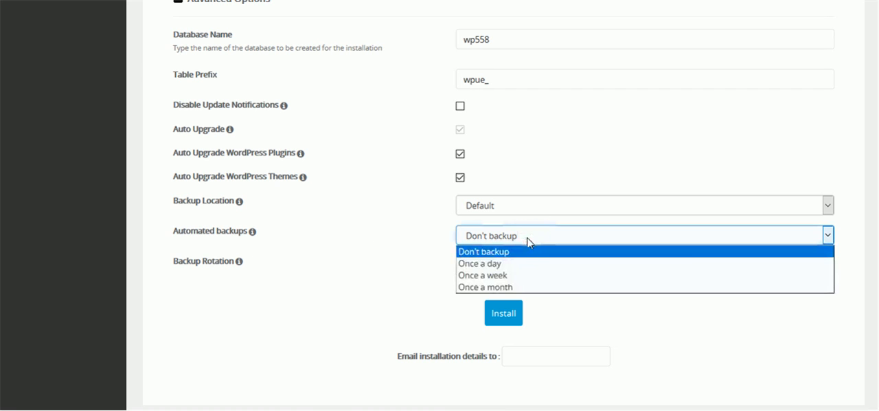
pyautogui.click(500, 276)
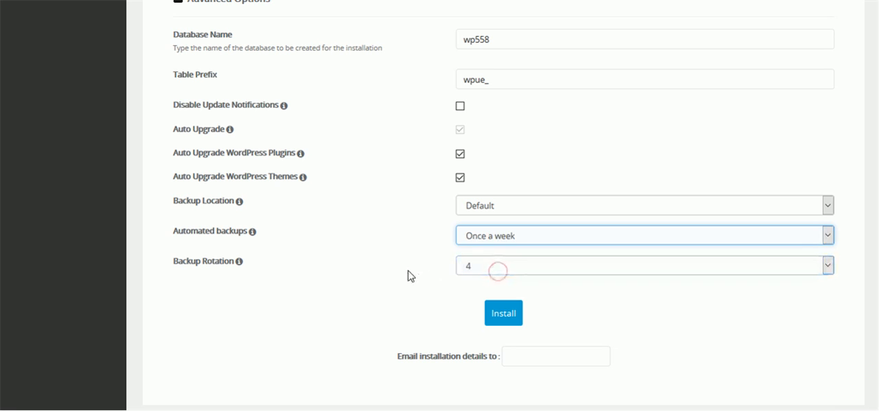
pyautogui.click(484, 264)
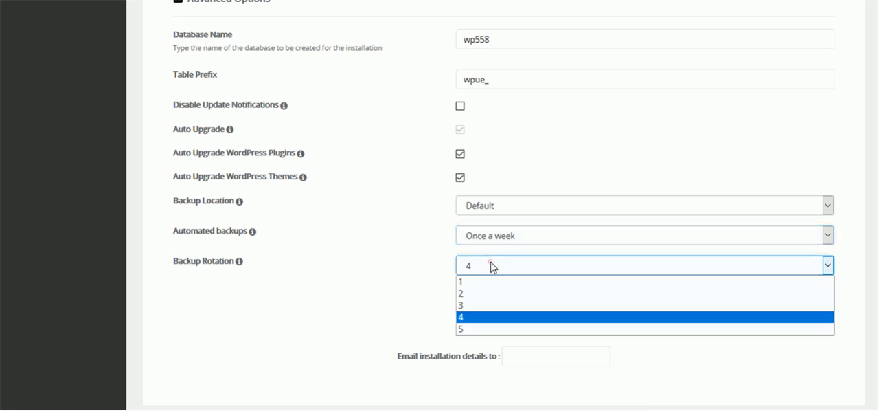
pyautogui.click(461, 330)
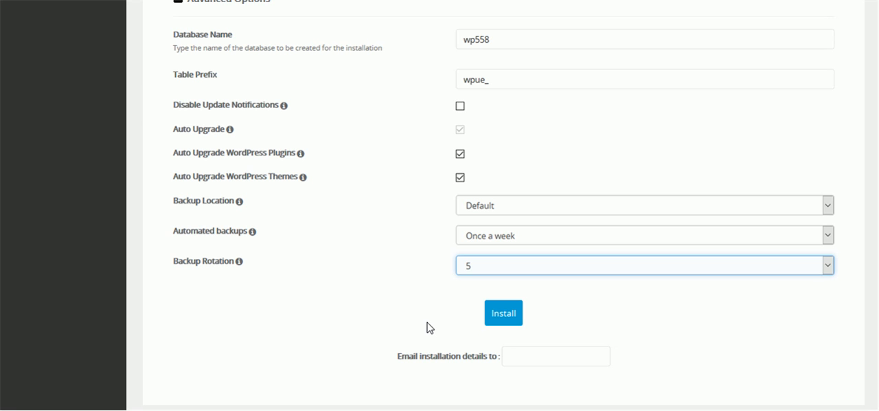
# Copy the Admin Email address into the "Email installation details to" field
pyautogui.click(526, 357)
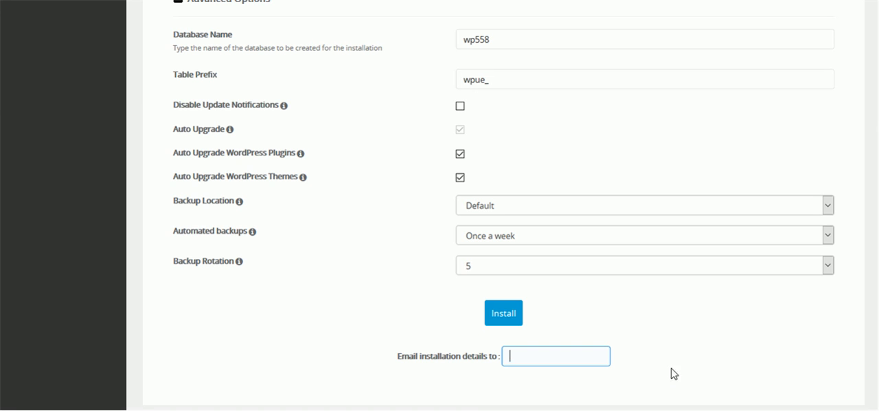
pyautogui.scroll(5, 701, 324)
pyautogui.scroll(6, 683, 325)
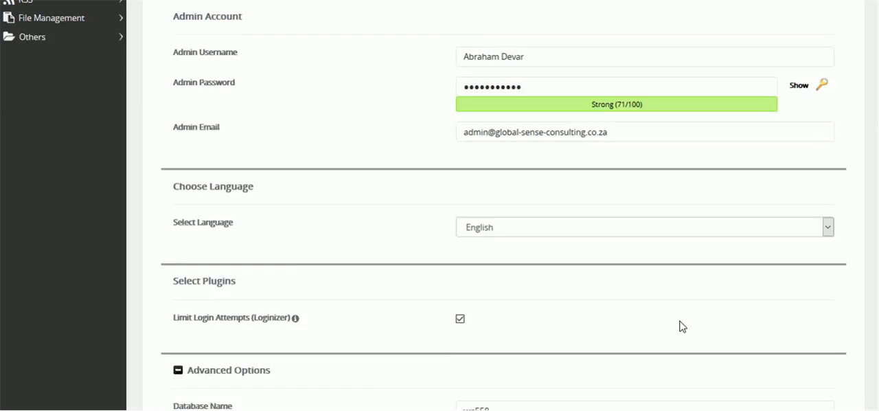
pyautogui.click(628, 164)
pyautogui.moveTo(623, 167); pyautogui.dragTo(447, 167)
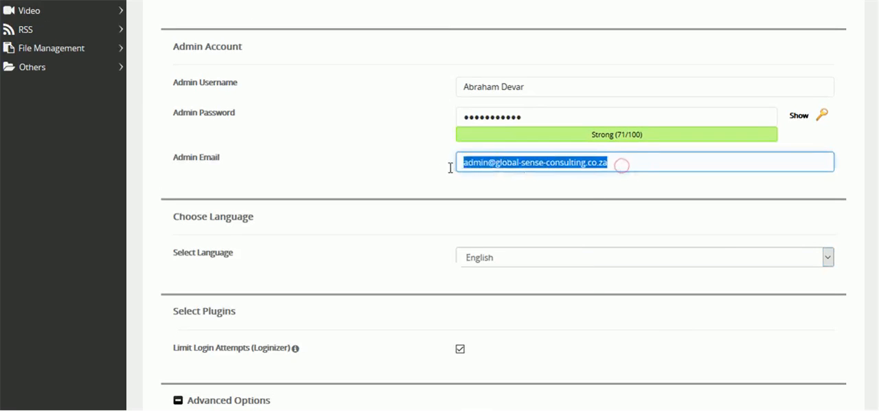
pyautogui.rightClick(488, 169)
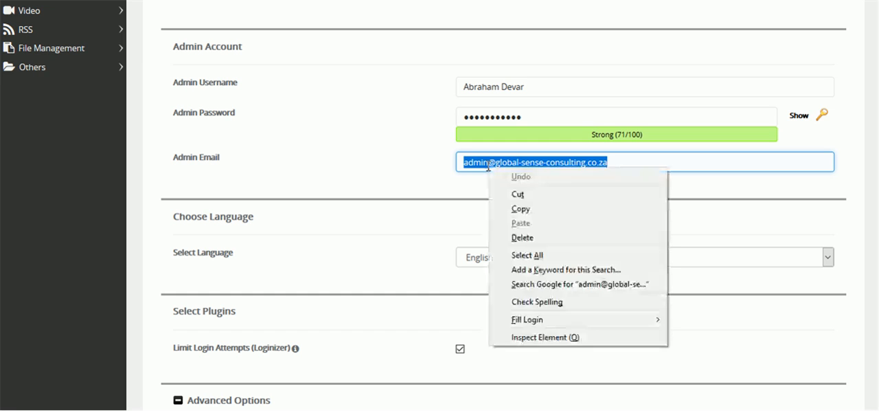
pyautogui.click(511, 209)
pyautogui.click(392, 242)
pyautogui.scroll(-7, 394, 247)
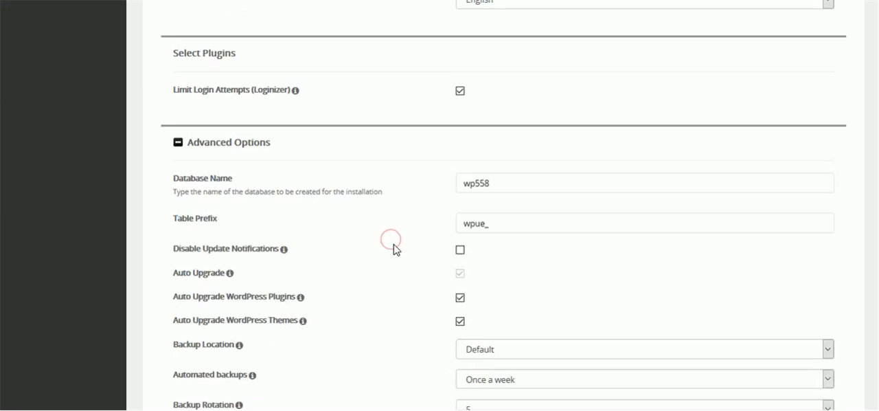
pyautogui.click(534, 309)
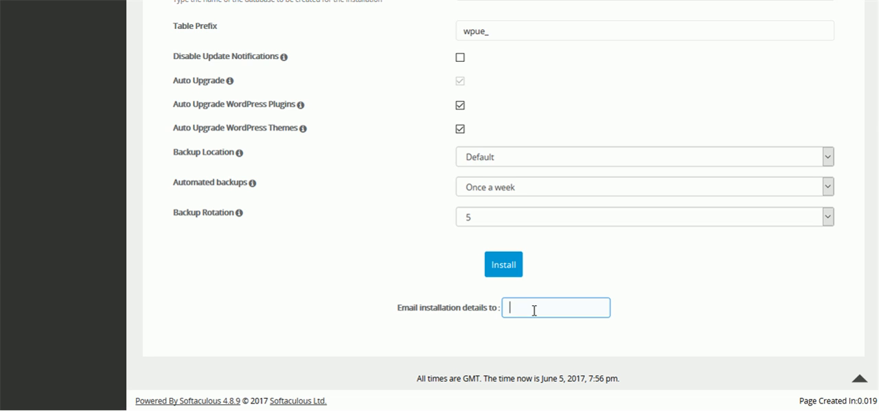
pyautogui.hotkey('ctrl', 'v')
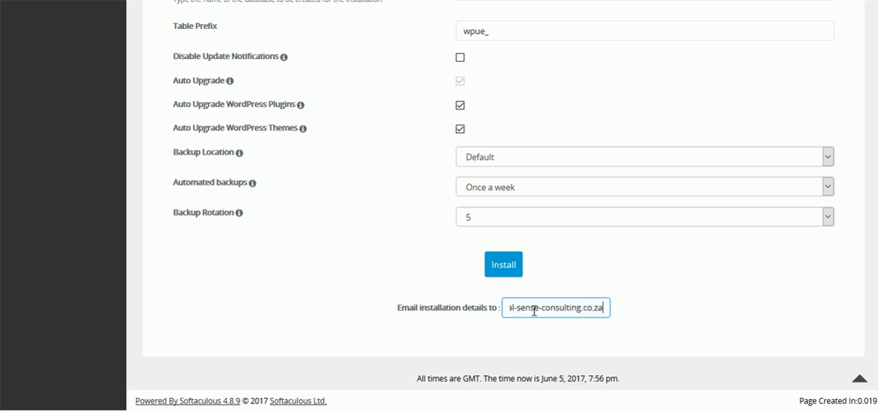
# Run the WordPress installation, declining to save the login in the browser and dismissing the new-mail notification
pyautogui.click(503, 265)
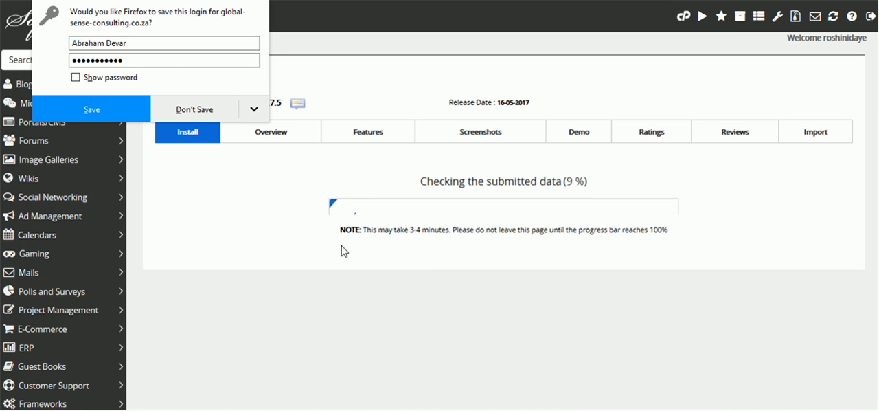
pyautogui.click(199, 109)
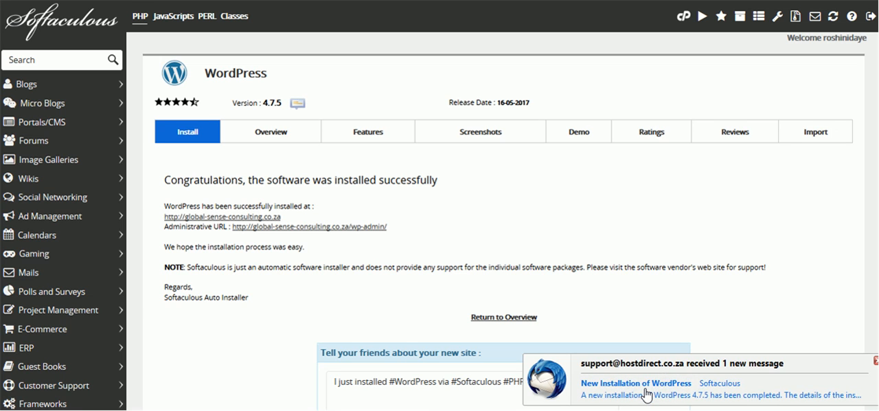
pyautogui.click(876, 360)
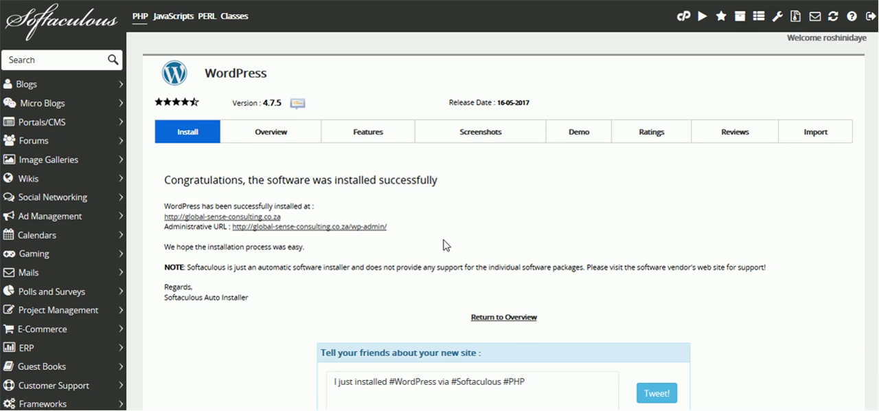
# Open the newly installed site global-sense-consulting.co.za in a new tab and look through its home page down to the footer
pyautogui.rightClick(225, 220)
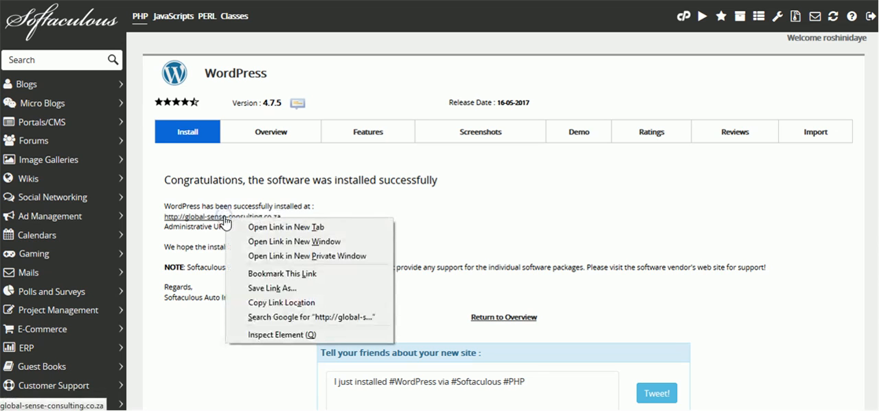
pyautogui.click(273, 227)
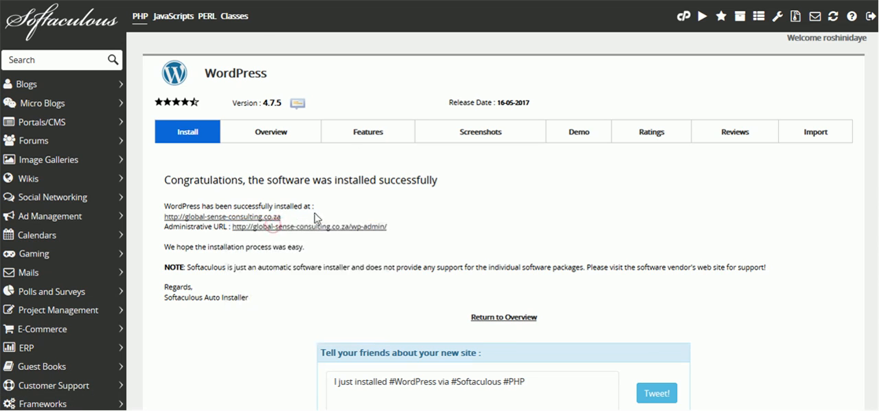
pyautogui.click(222, 2)
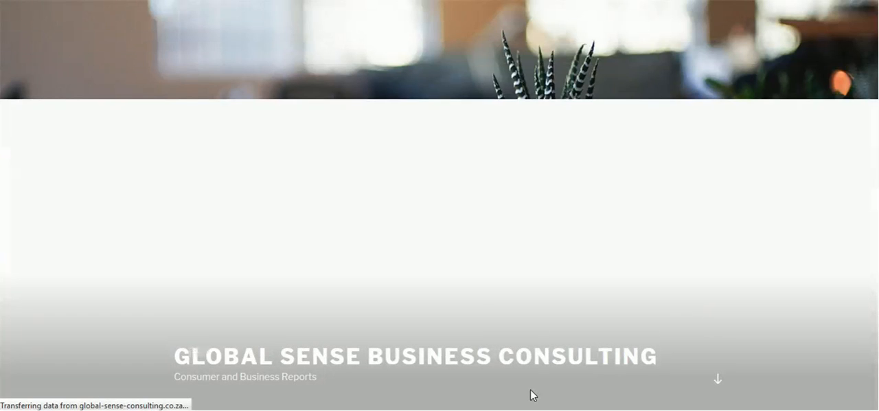
pyautogui.scroll(-2, 603, 337)
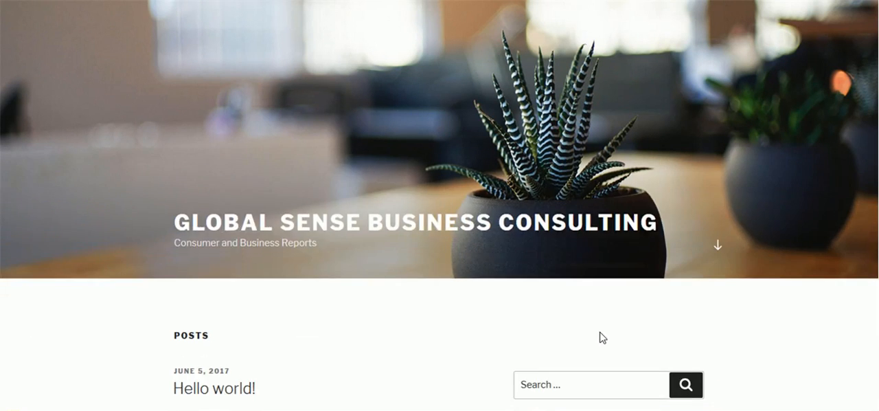
pyautogui.scroll(-8, 602, 337)
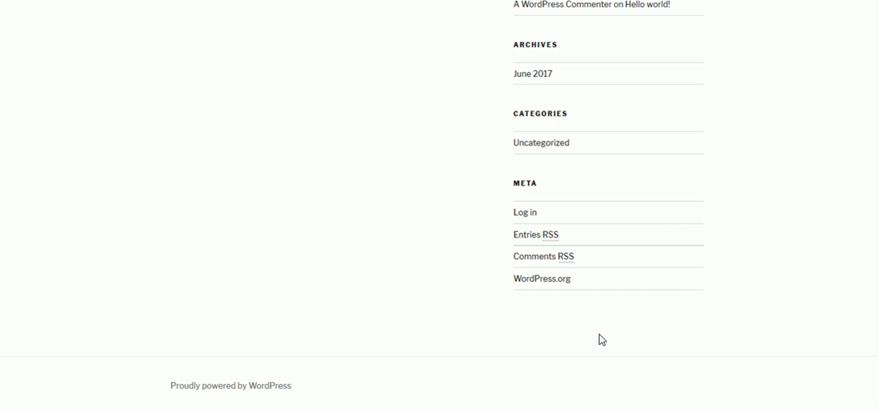
pyautogui.scroll(10, 601, 338)
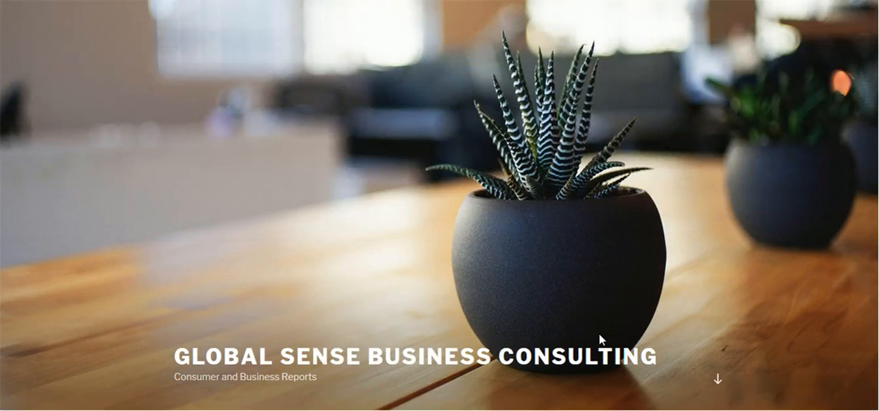
pyautogui.scroll(-6, 599, 335)
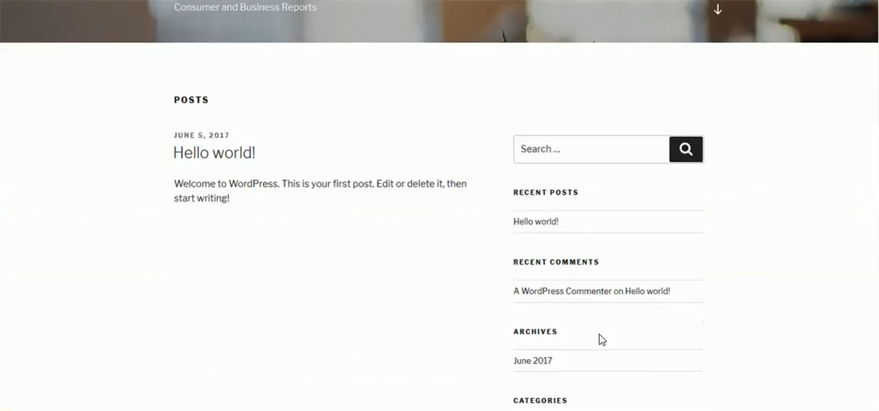
pyautogui.scroll(-4, 602, 338)
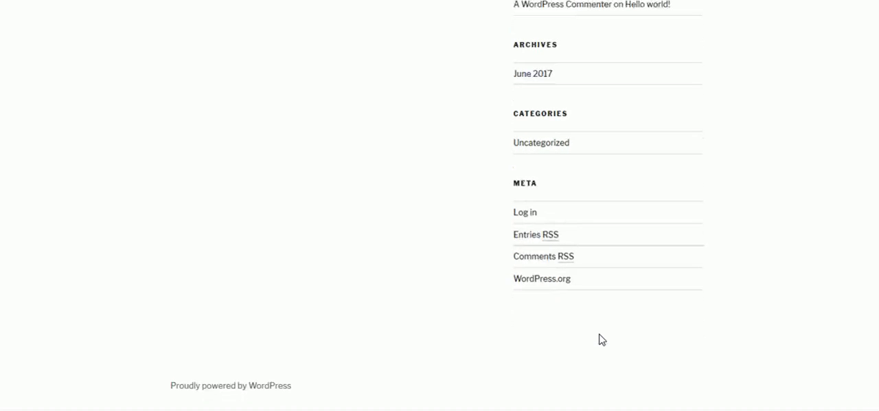
pyautogui.scroll(10, 602, 339)
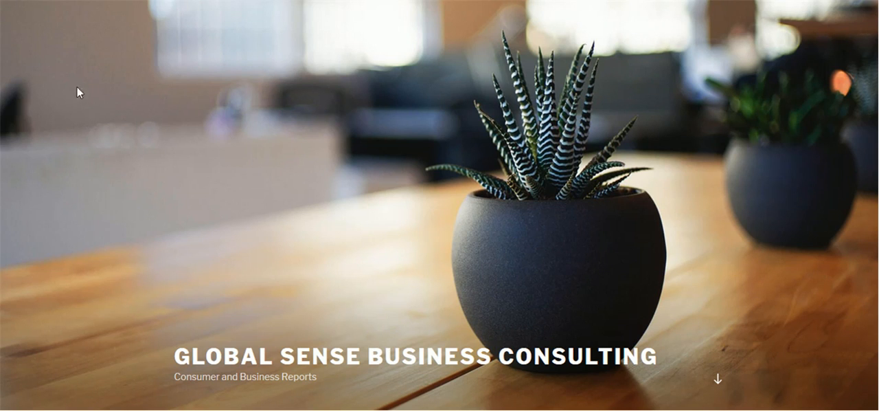
# Return to the Softaculous installation page, open the site's administrative URL in a new tab and look over the WordPress dashboard
pyautogui.click(108, 2)
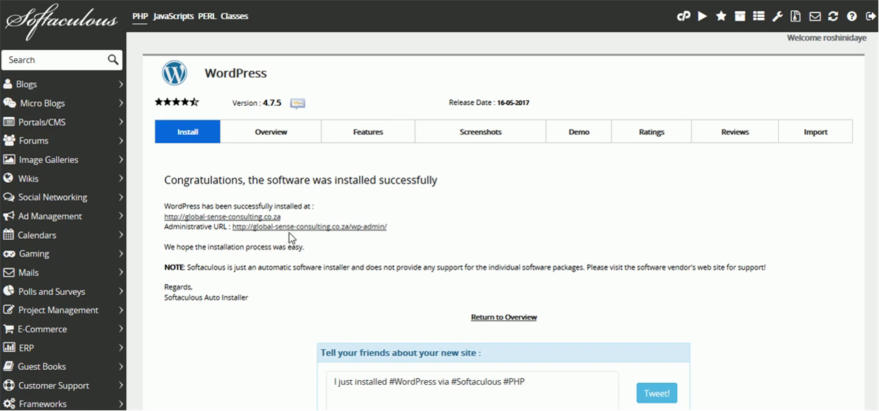
pyautogui.rightClick(365, 233)
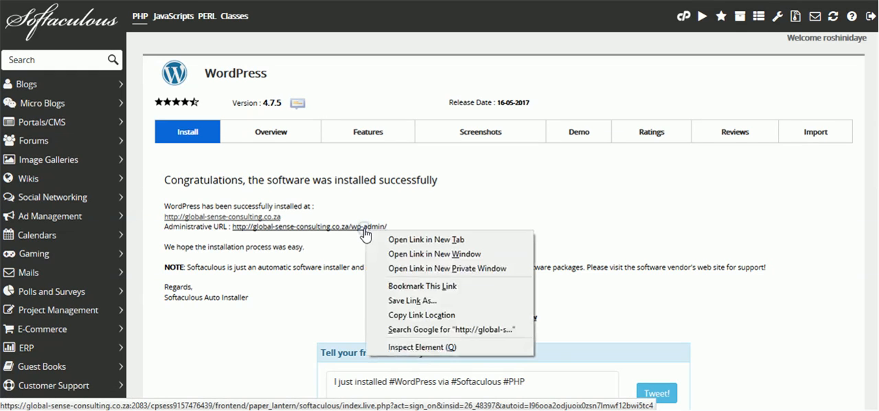
pyautogui.click(392, 239)
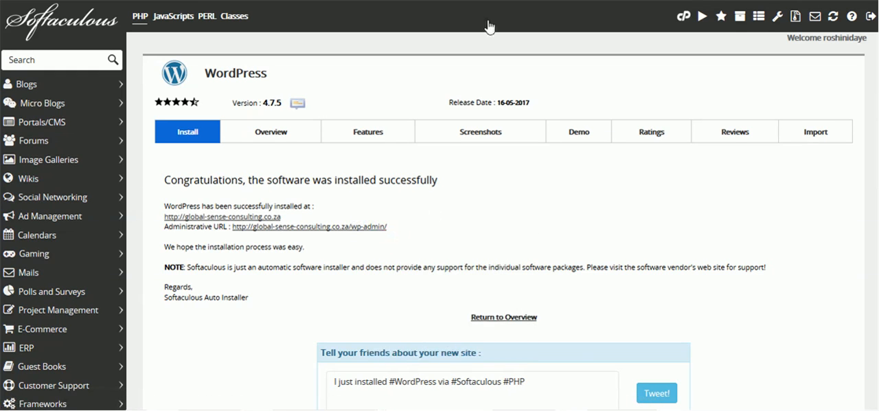
pyautogui.hotkey('ctrl', 'Tab')
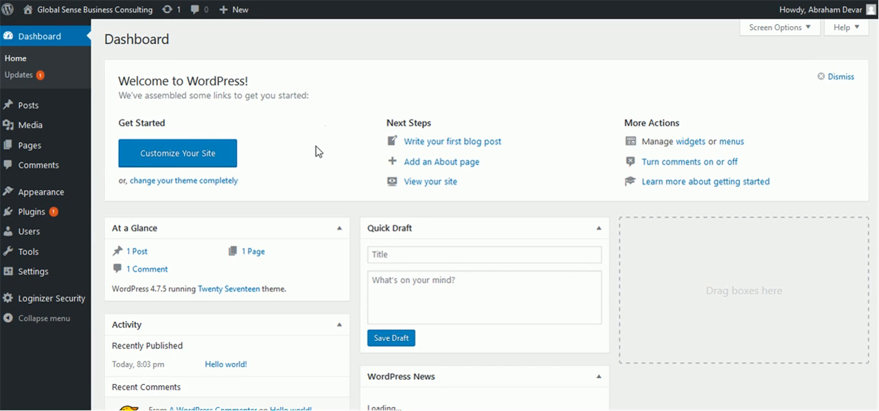
pyautogui.scroll(-3, 316, 151)
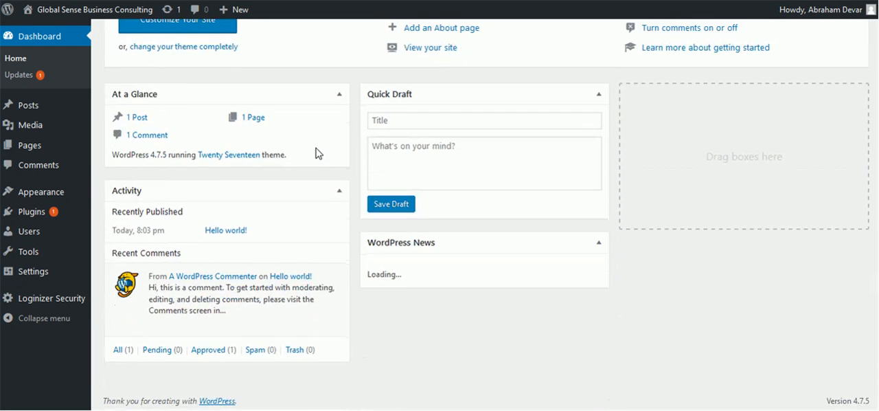
pyautogui.scroll(3, 313, 157)
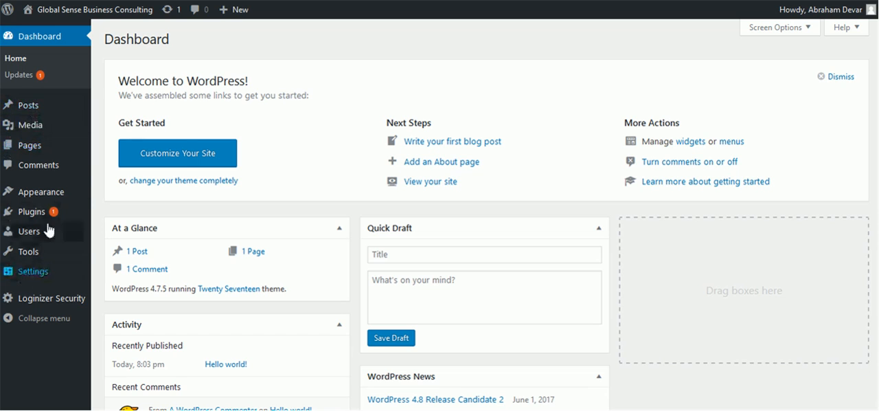
# Update the Loginizer plugin from the WordPress Updates page, and return to that page once the update finishes
pyautogui.moveTo(24, 150)
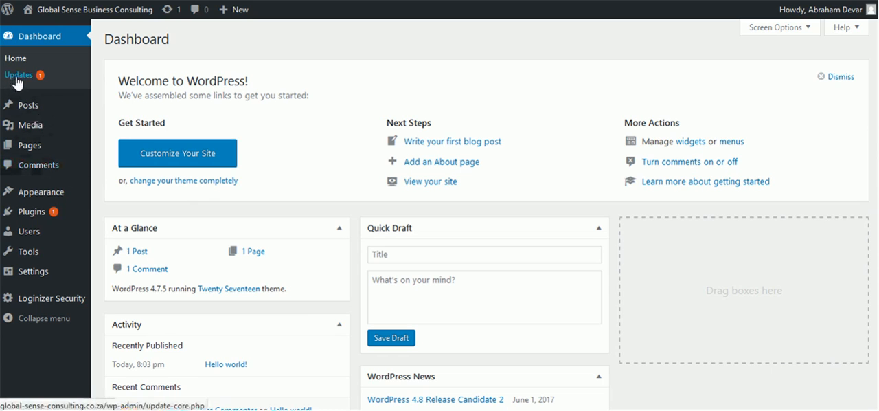
pyautogui.moveTo(35, 221)
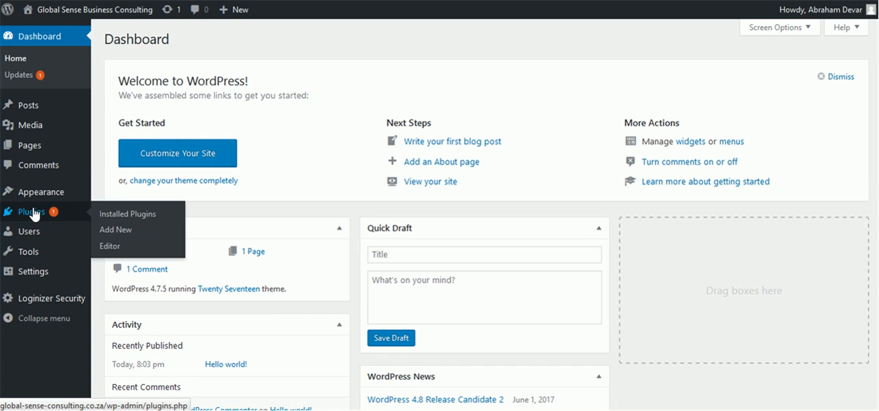
pyautogui.click(20, 77)
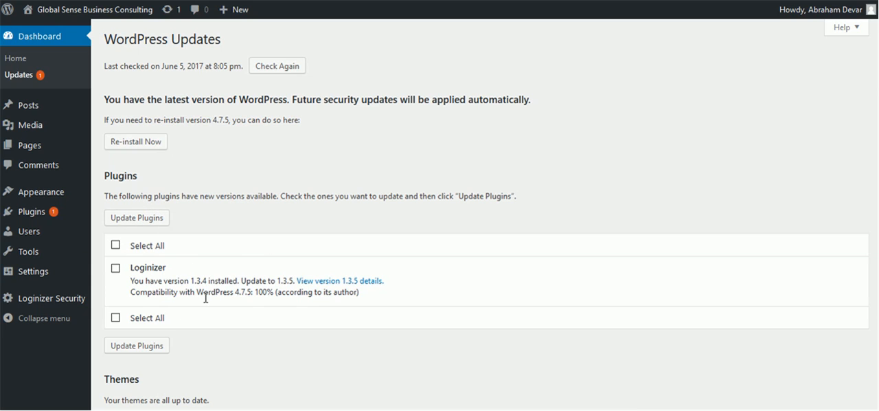
pyautogui.click(115, 269)
pyautogui.click(121, 218)
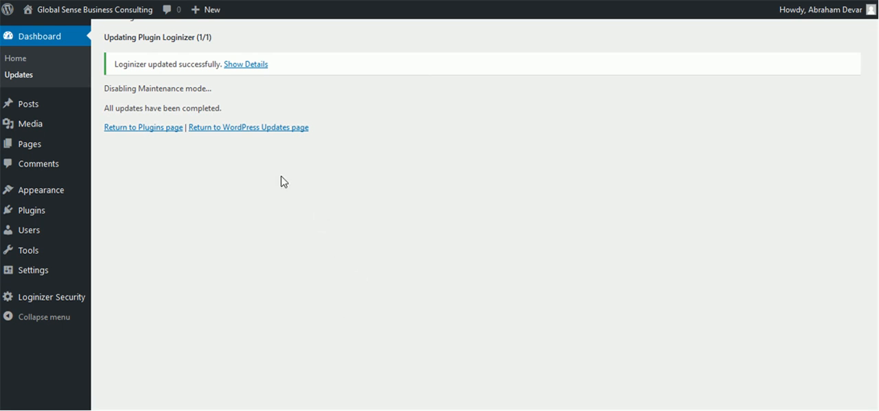
pyautogui.click(238, 128)
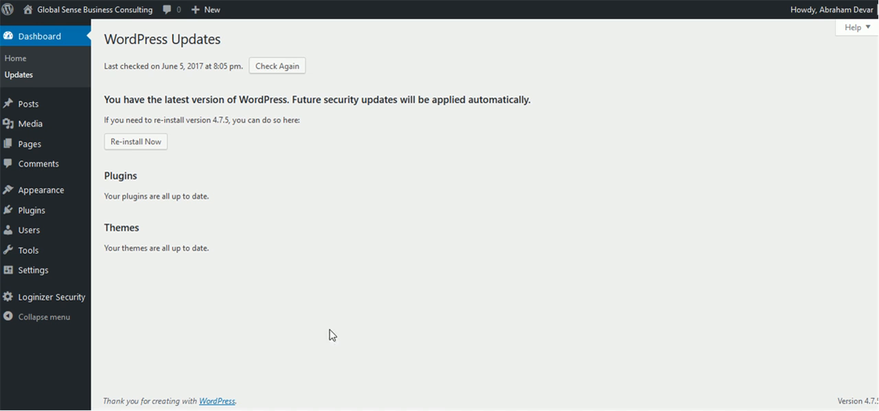
# Return to the dashboard home and move the sample comment by A WordPress Commenter under Recent Comments to the trash
pyautogui.click(20, 63)
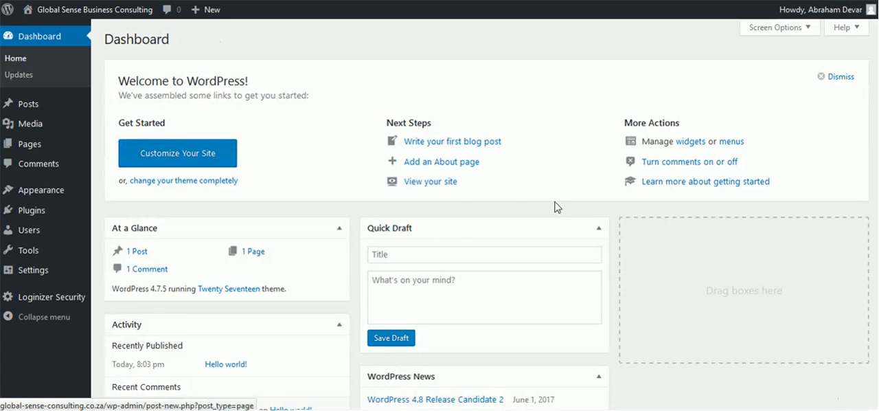
pyautogui.scroll(-5, 335, 202)
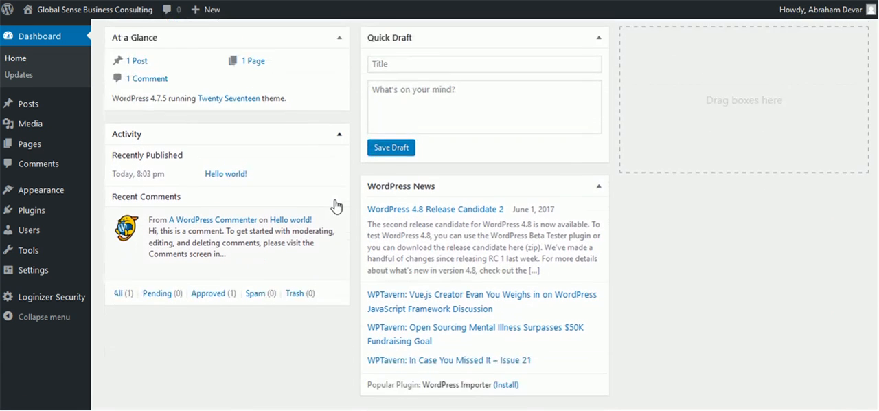
pyautogui.scroll(4, 318, 220)
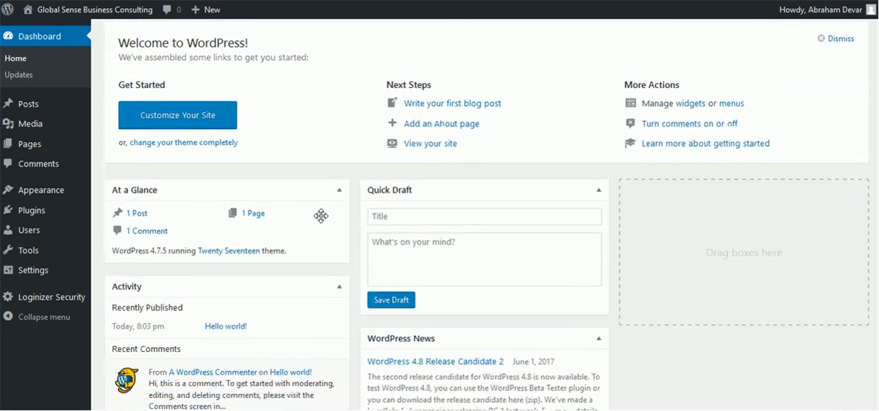
pyautogui.scroll(1, 321, 216)
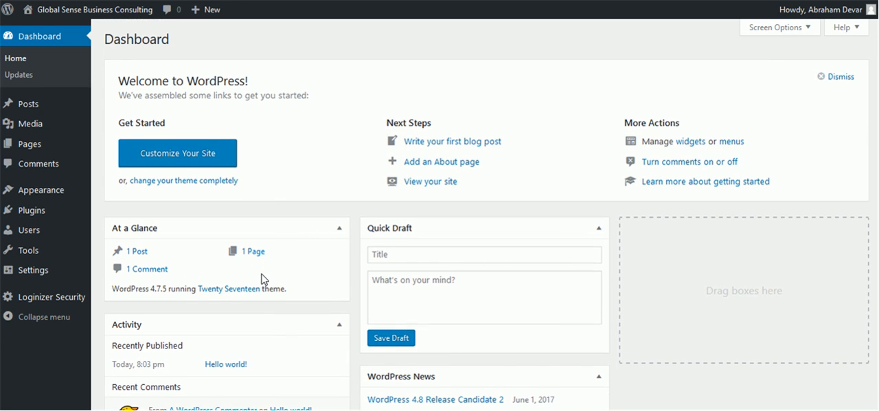
pyautogui.scroll(-3, 265, 276)
pyautogui.moveTo(206, 271)
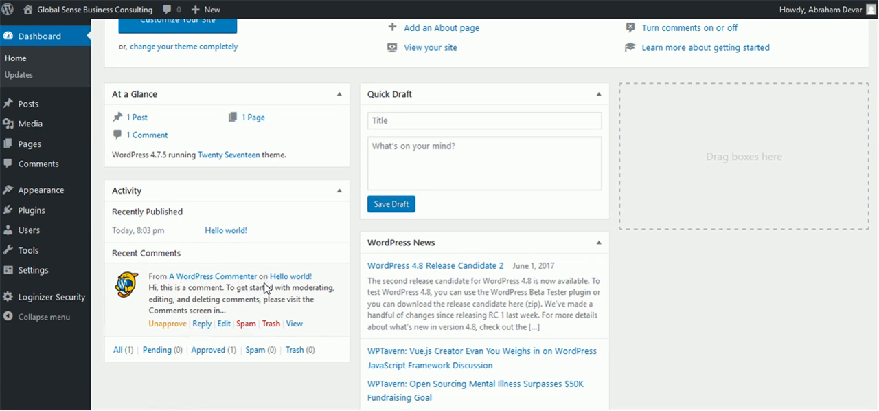
pyautogui.click(273, 324)
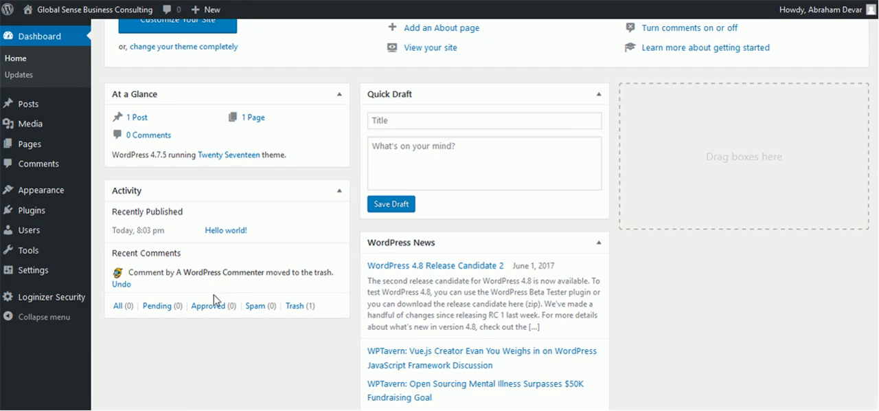
pyautogui.scroll(2, 212, 337)
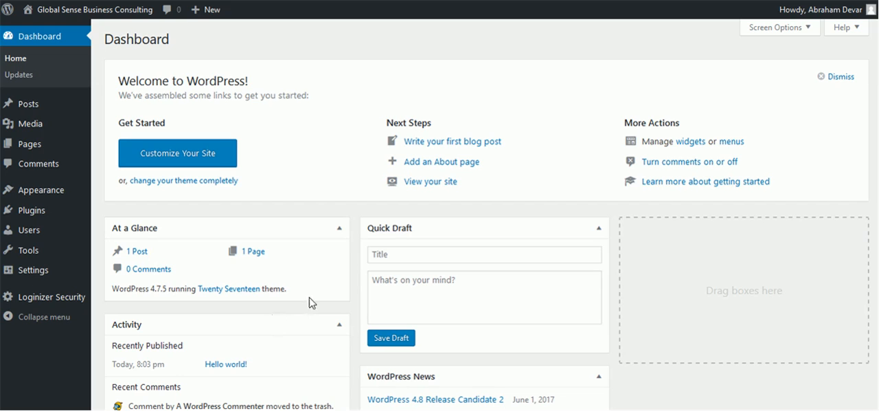
pyautogui.scroll(-3, 309, 302)
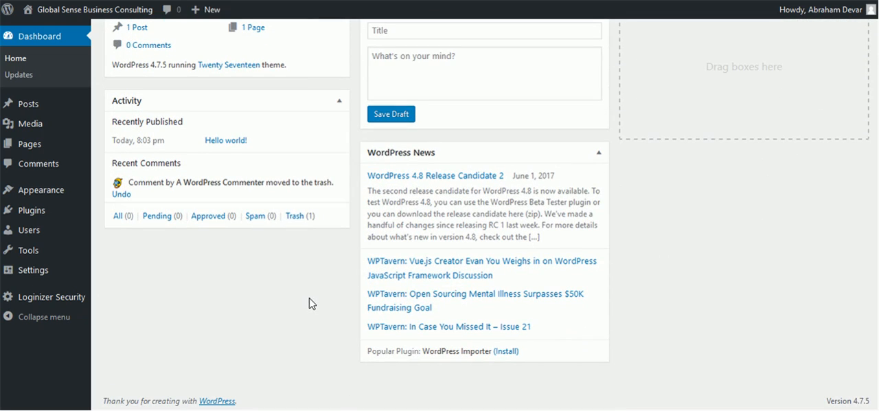
pyautogui.scroll(3, 310, 305)
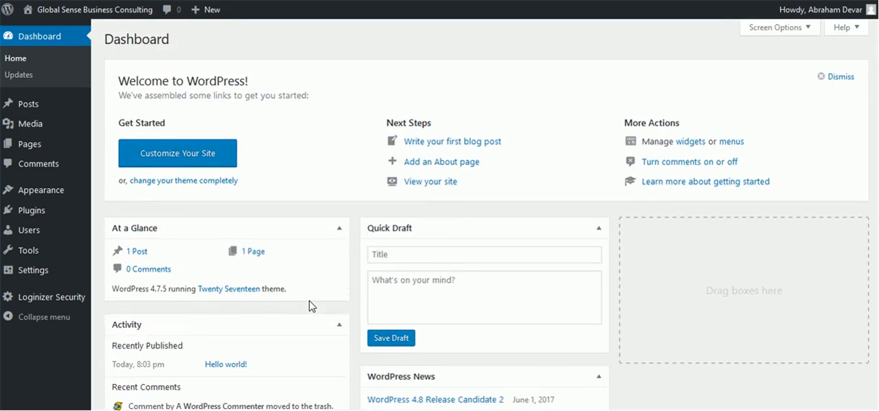